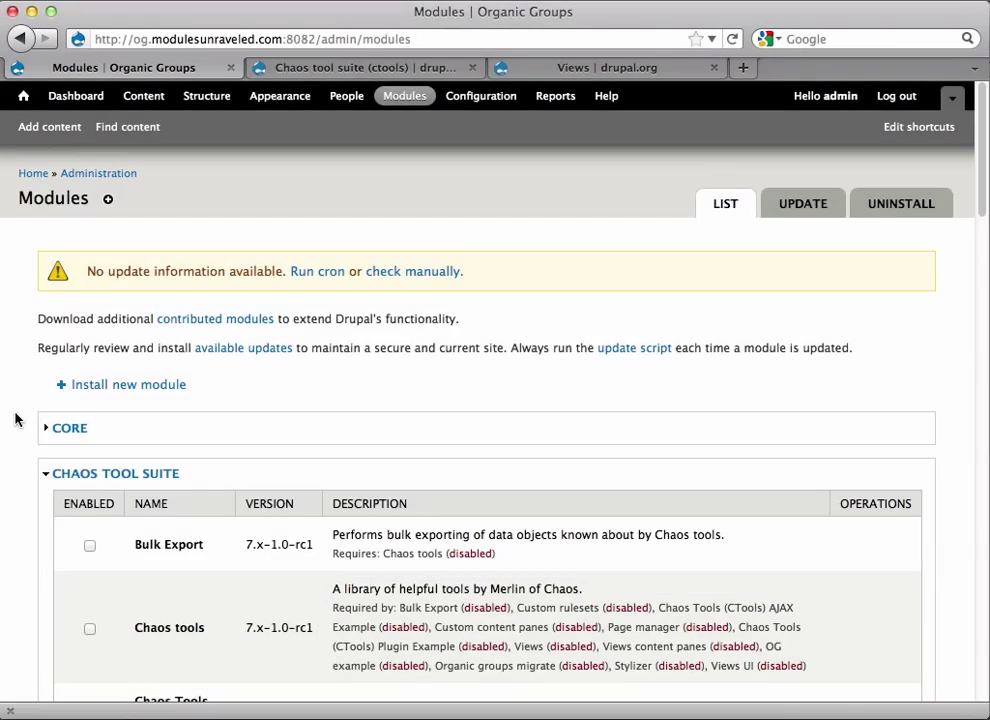
Enable the Chaos tools, Views content panes, Views and Views UI modules and save the configuration
scroll(15, 420, "down", 5)
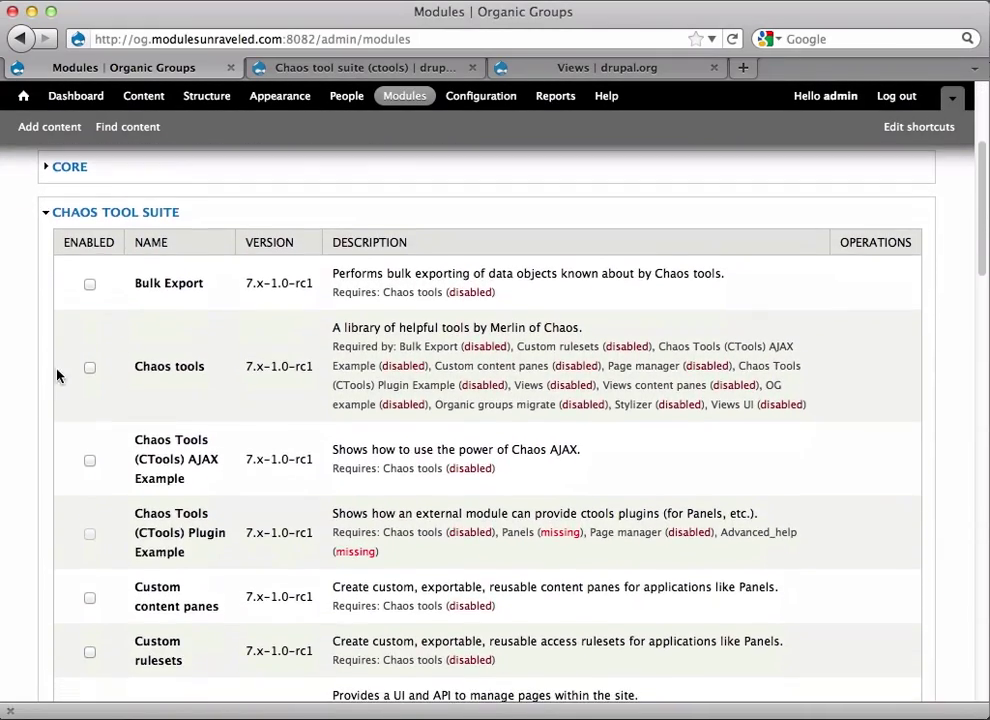
left_click(91, 373)
scroll(91, 373, "down", 8)
scroll(90, 375, "down", 2)
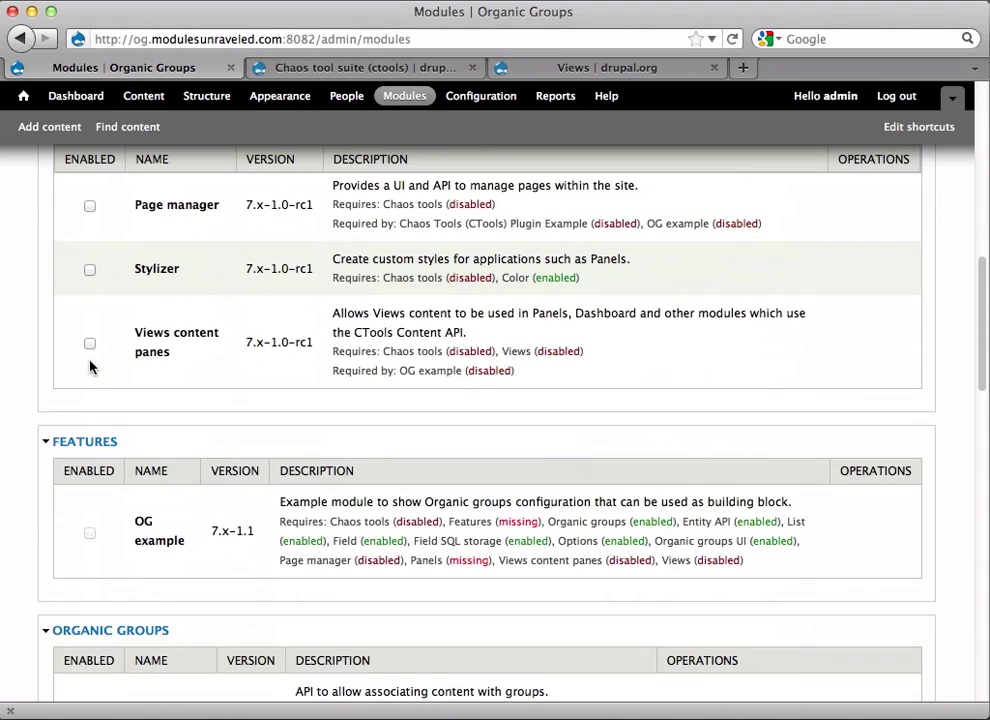
left_click(90, 345)
scroll(90, 350, "down", 20)
scroll(89, 350, "down", 6)
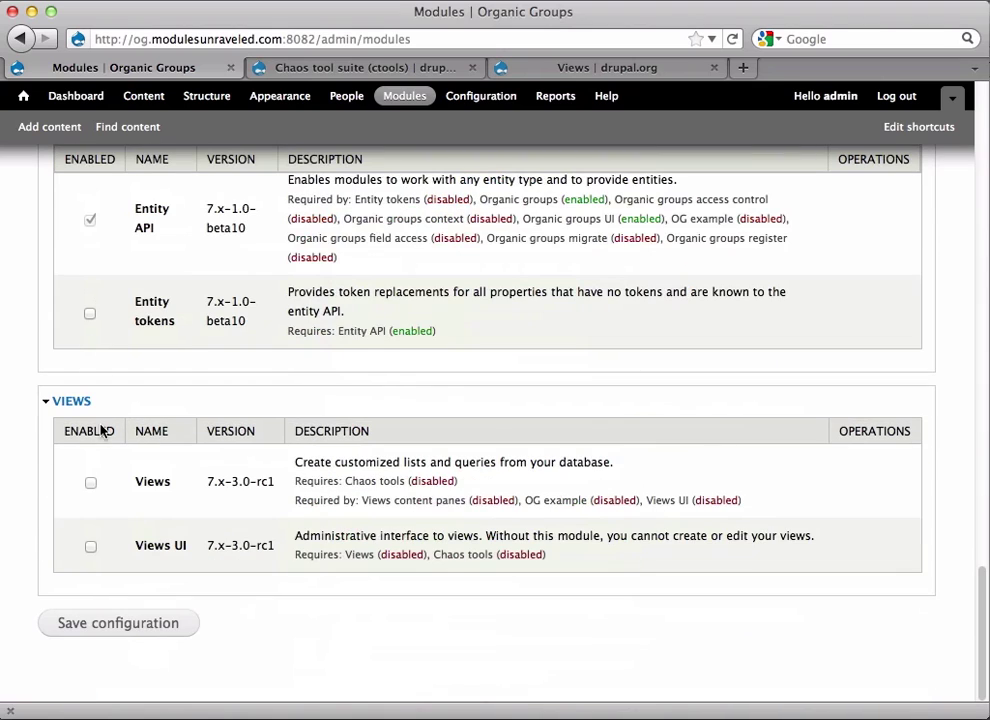
left_click(90, 482)
left_click(91, 547)
left_click(137, 624)
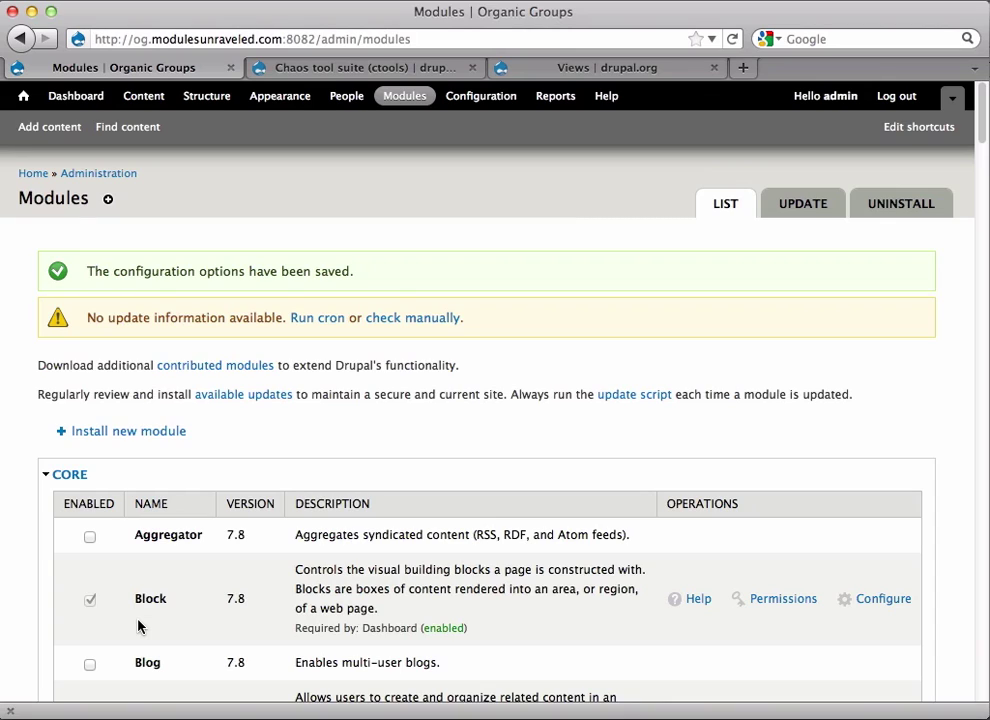
From Structure > Views, open the OG members view for editing and review its Block display
left_click(220, 99)
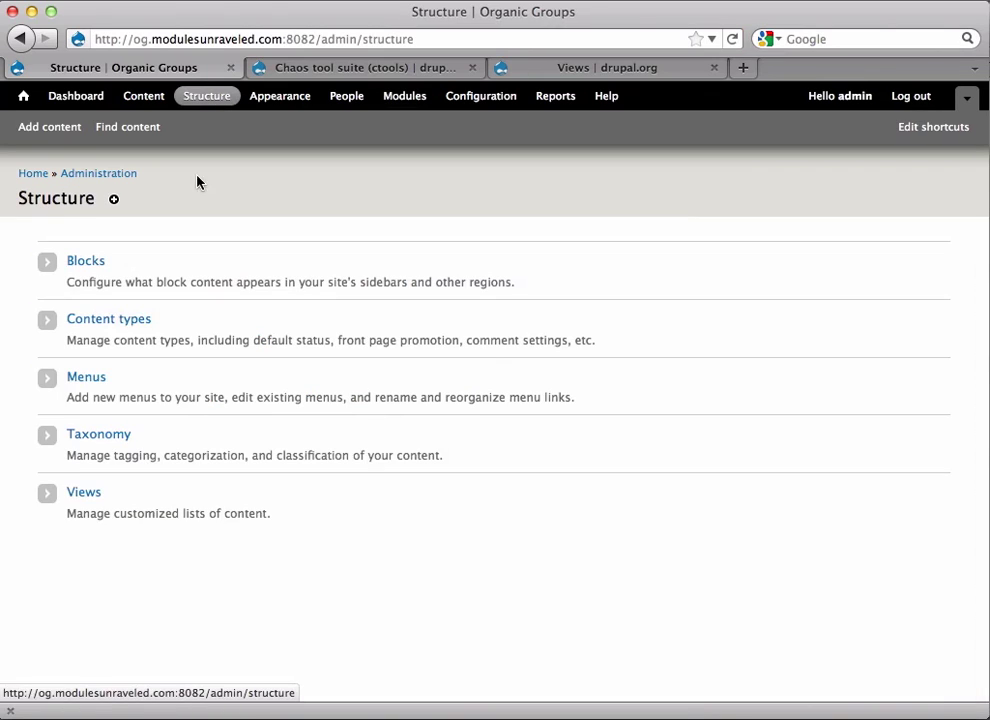
left_click(91, 497)
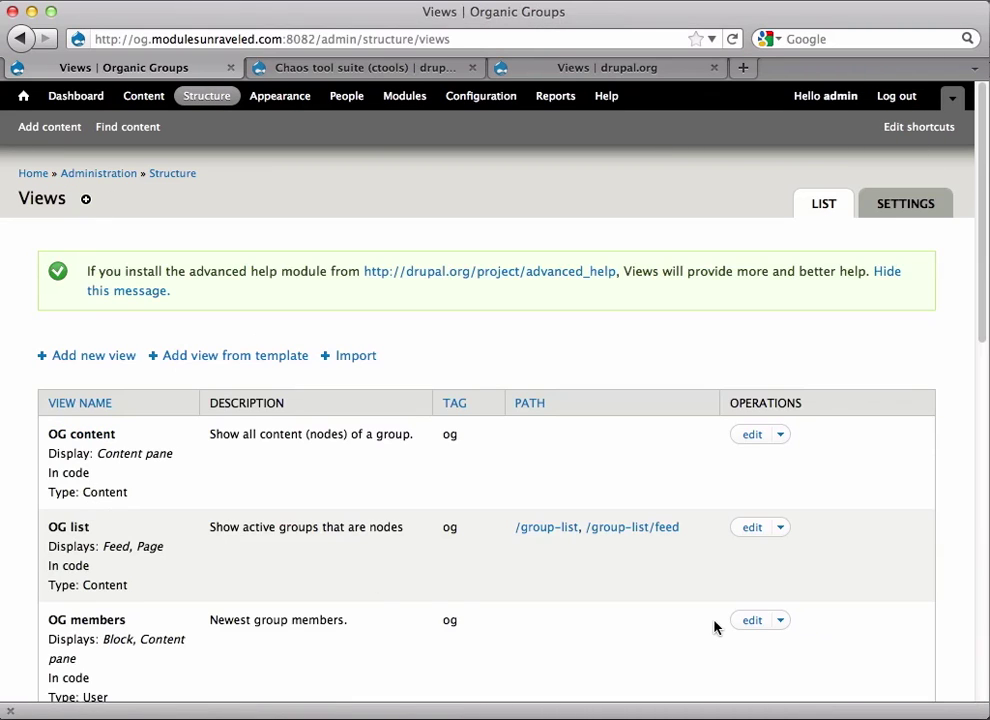
left_click(752, 621)
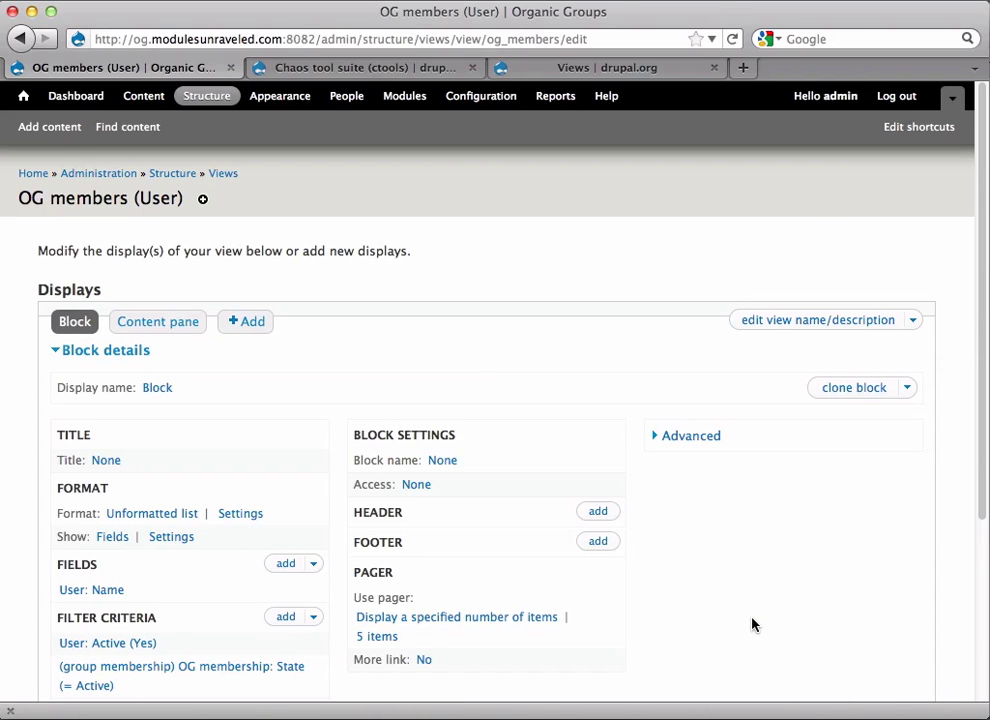
scroll(752, 624, "down", 3)
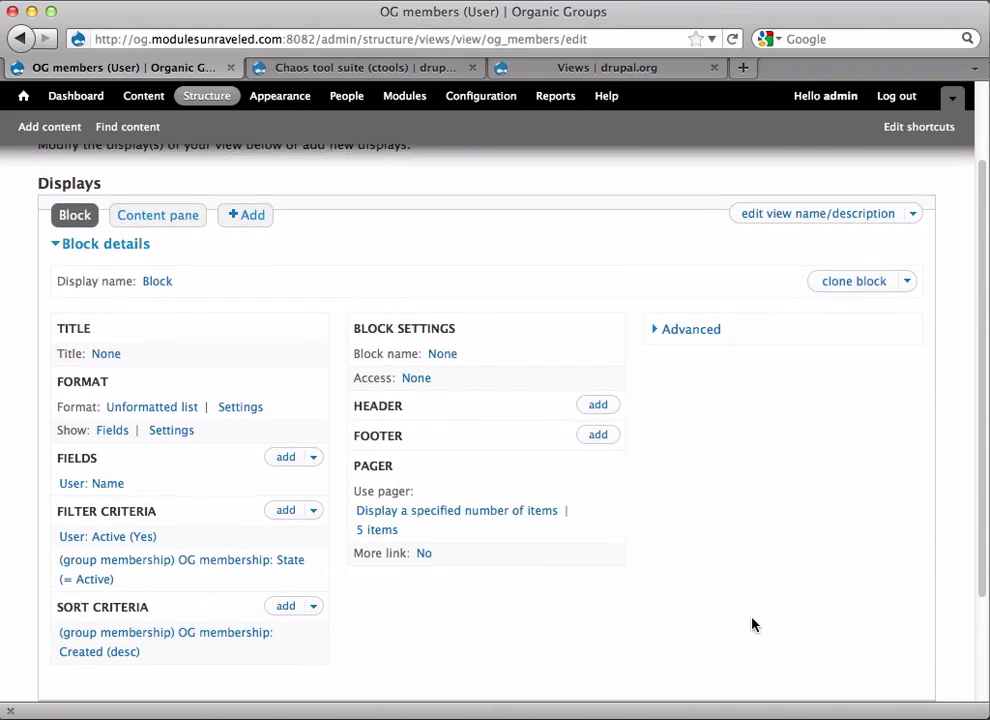
scroll(752, 624, "down", 1)
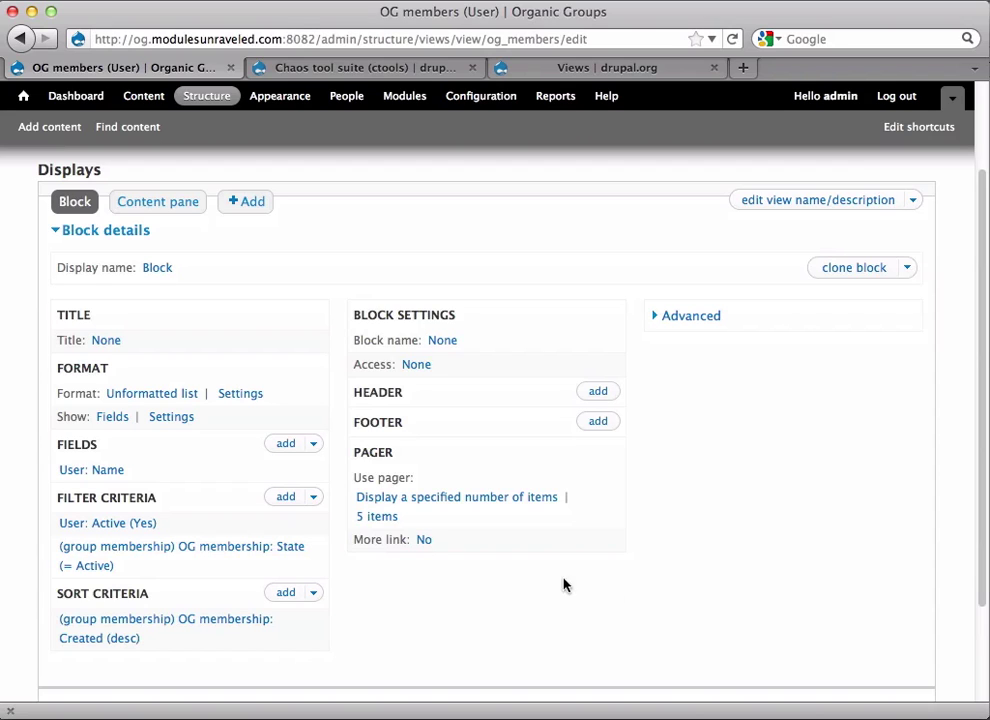
Enter 'Recent Members of %1' as the view's title for all displays
left_click(110, 341)
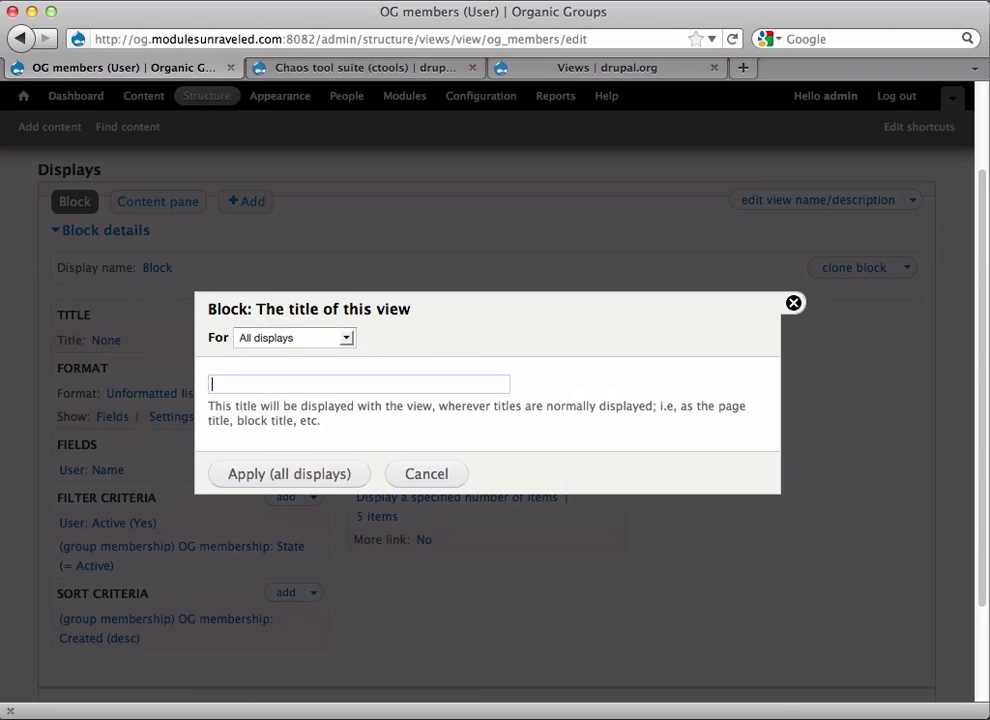
type("Recent")
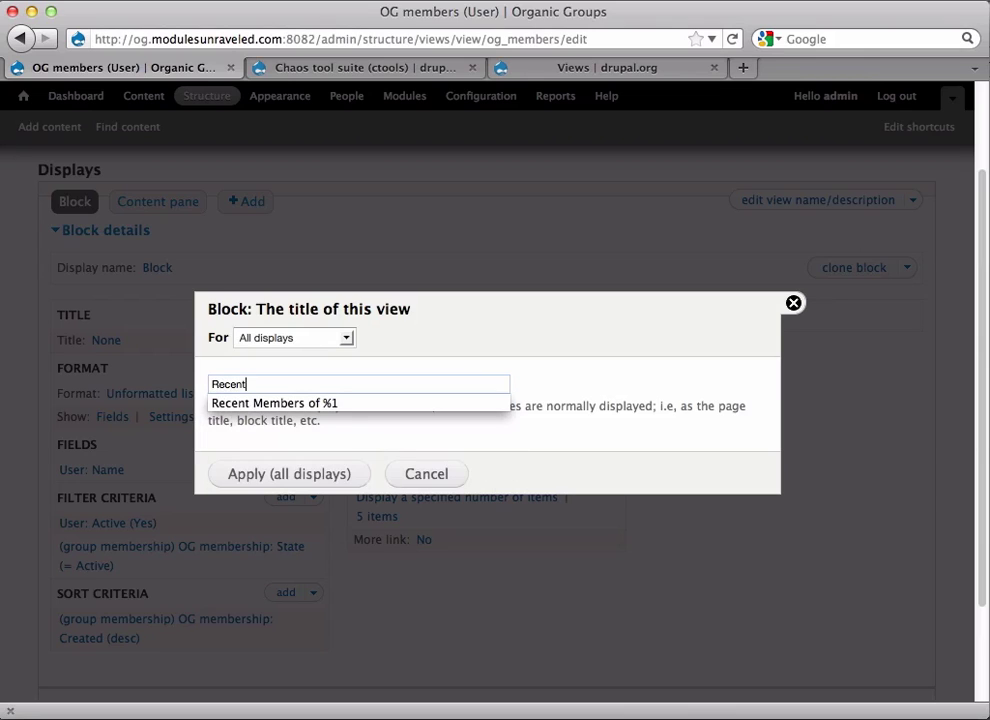
type(" Me")
key("Down")
key("Return")
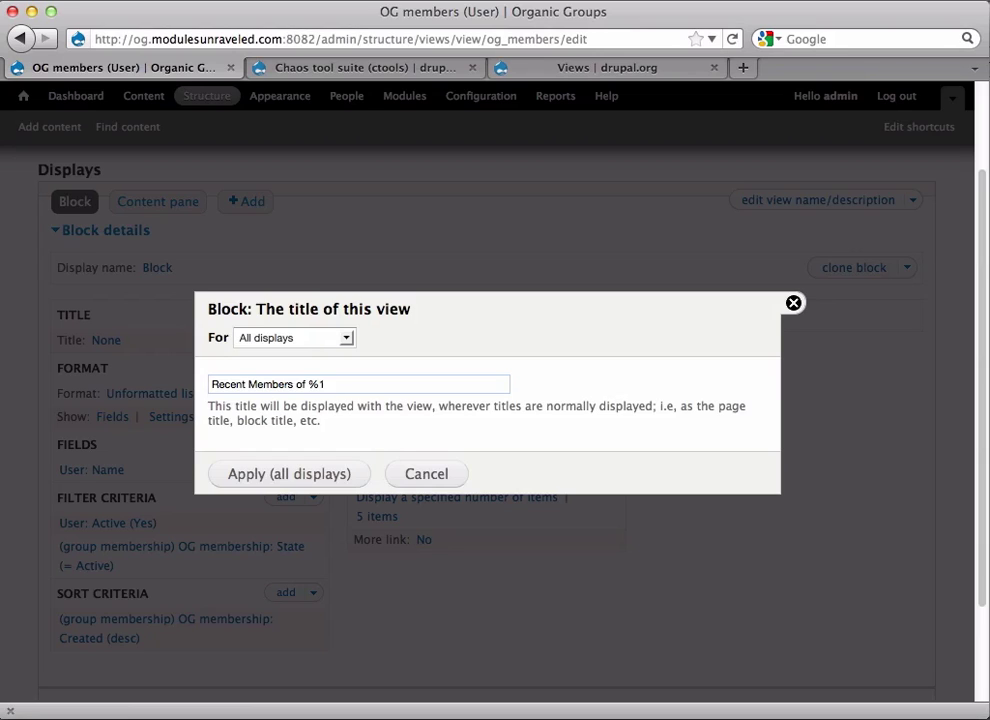
Apply the new title to all displays and briefly try the mini pager for the block
left_click(302, 477)
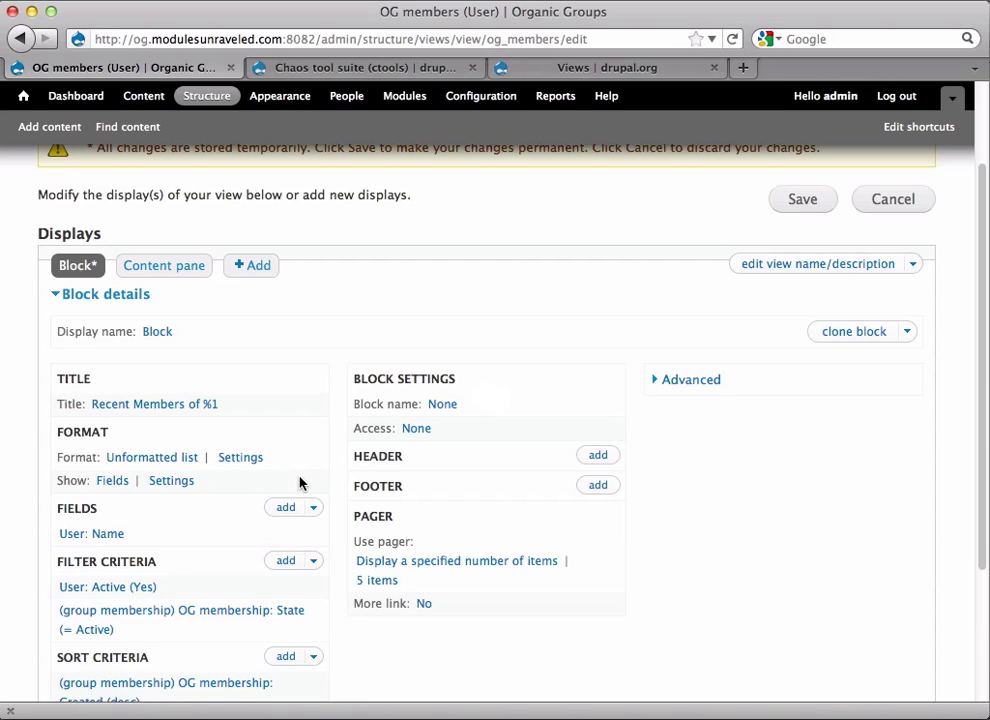
scroll(342, 513, "down", 4)
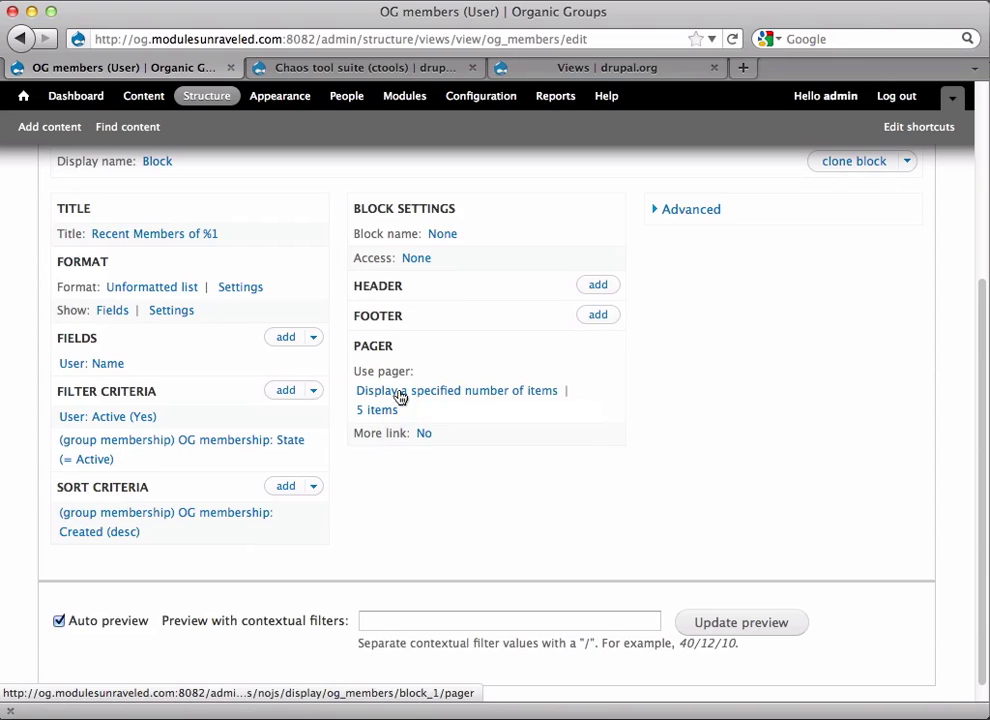
left_click(399, 393)
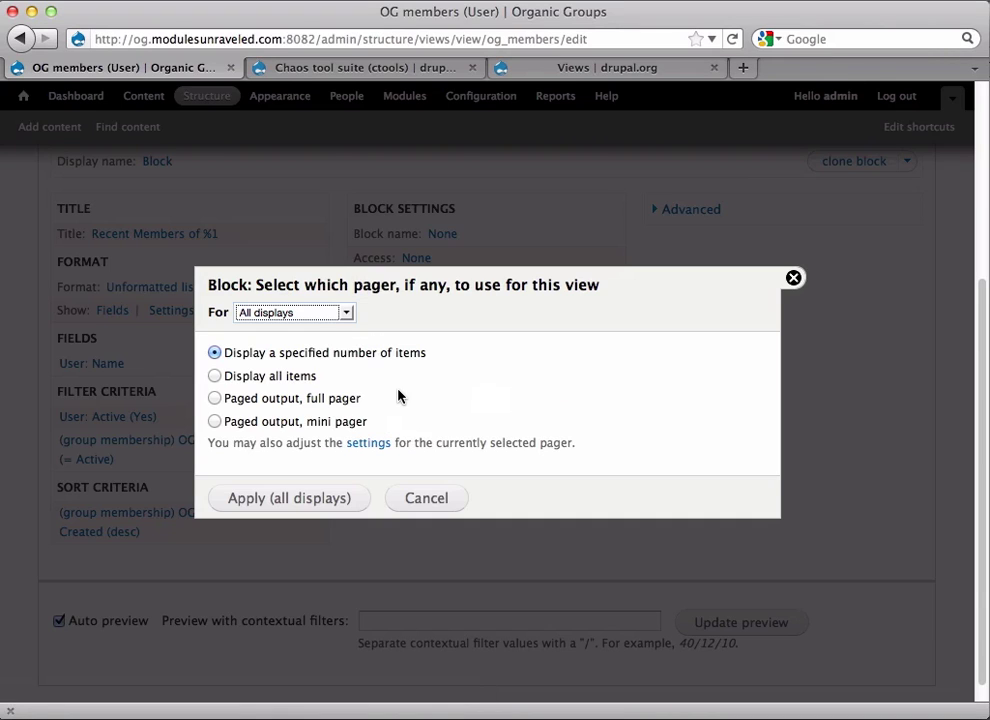
left_click(290, 424)
left_click(311, 500)
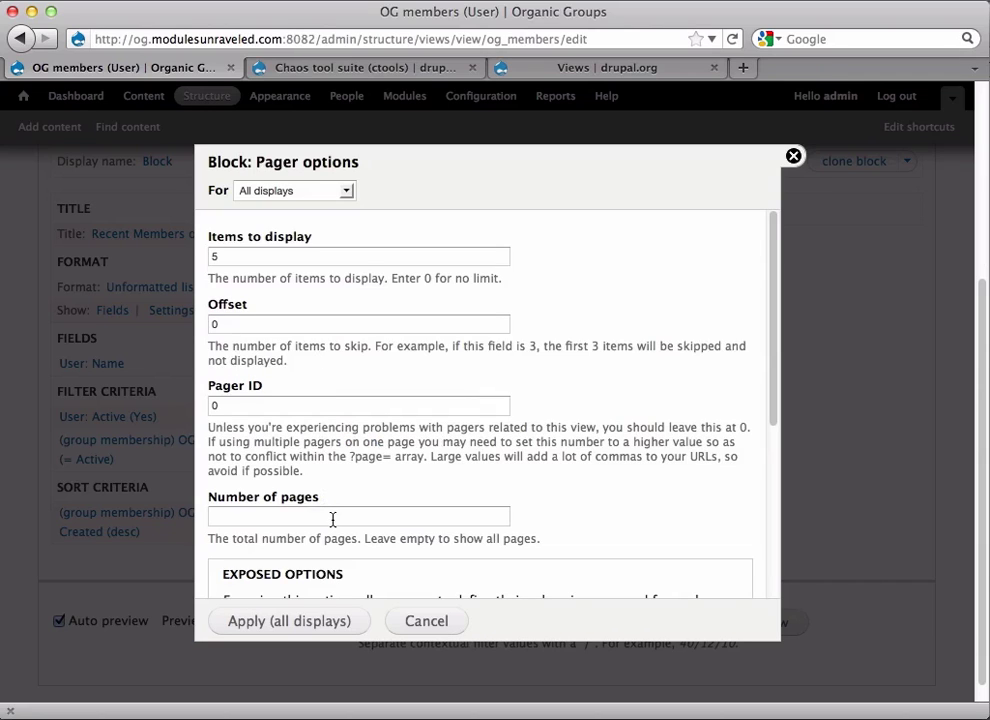
left_click(433, 621)
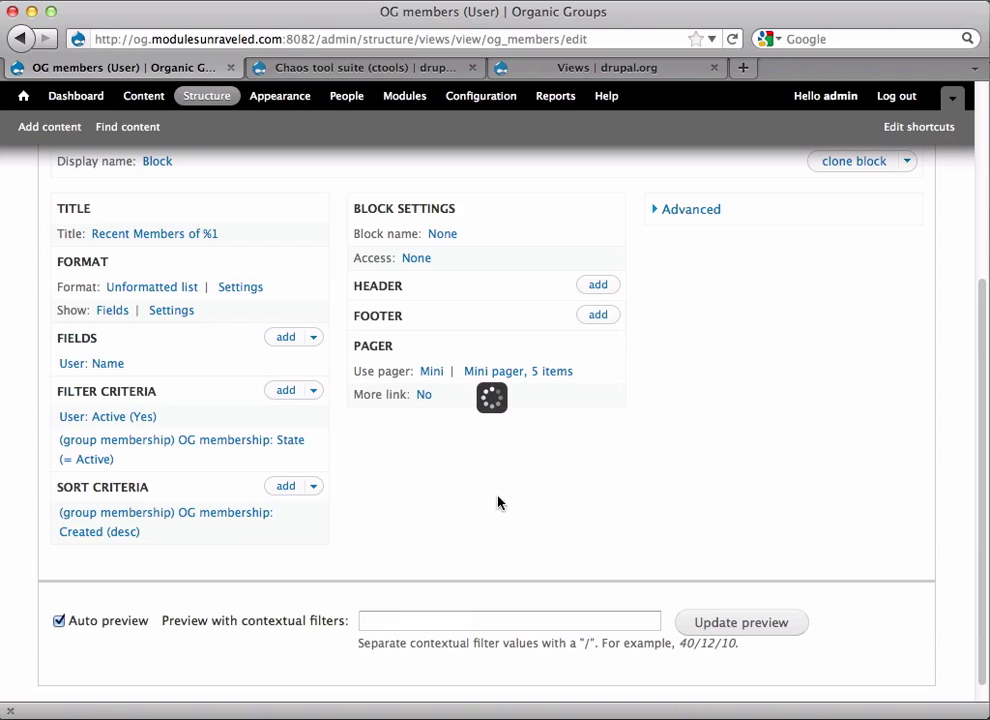
Switch back to 'Display a specified number of items' and set it to 10 items
left_click(432, 372)
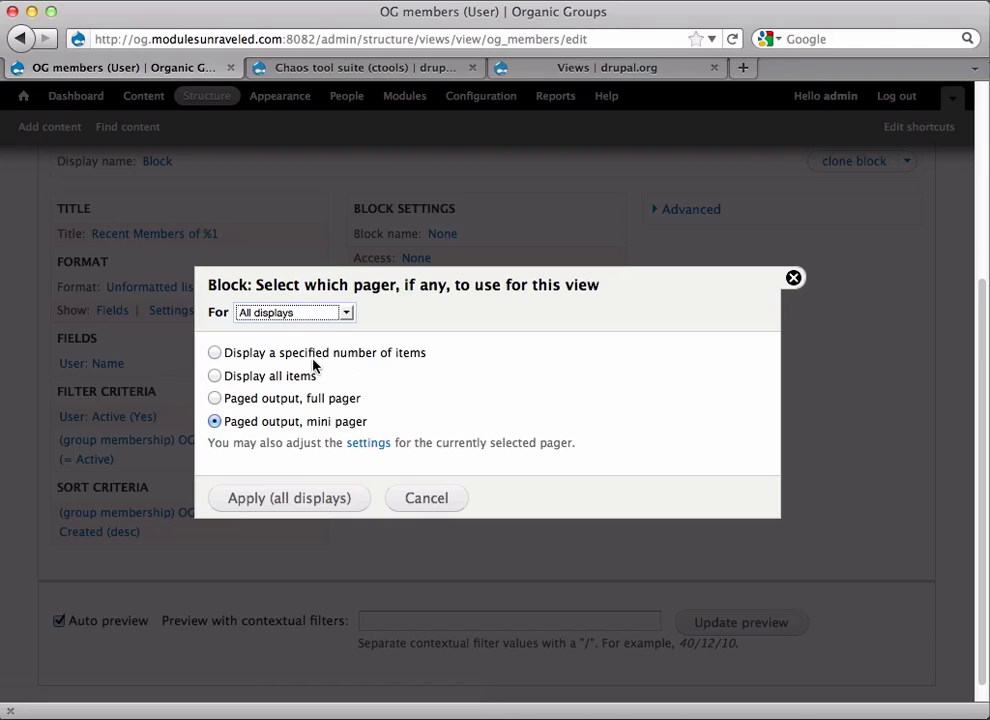
left_click(308, 358)
left_click(316, 495)
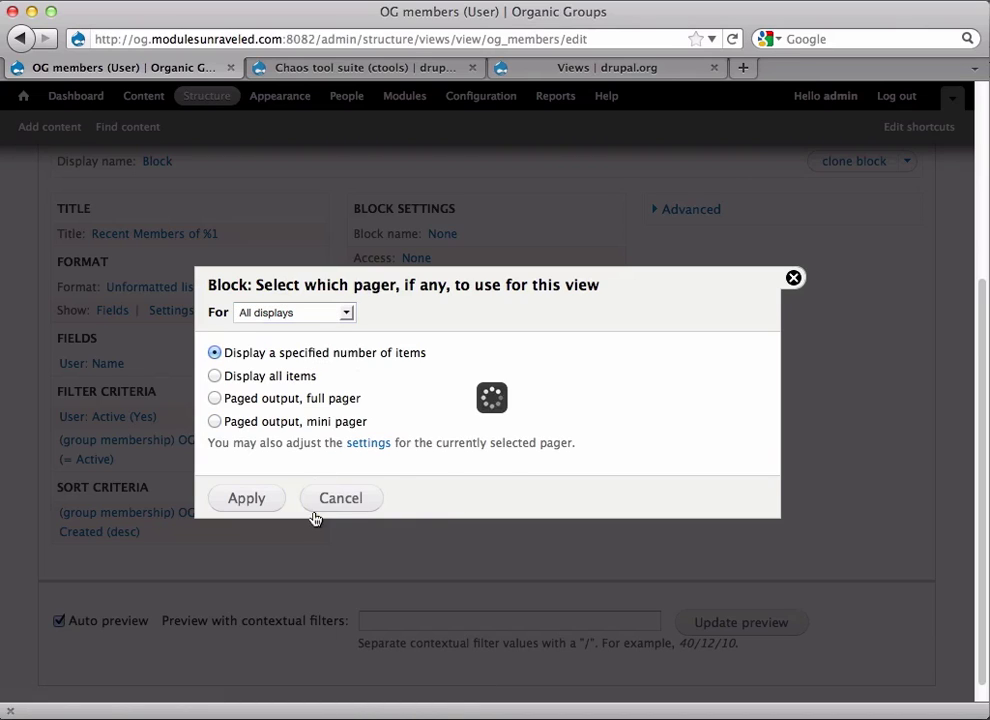
left_click_drag(296, 360, 181, 360)
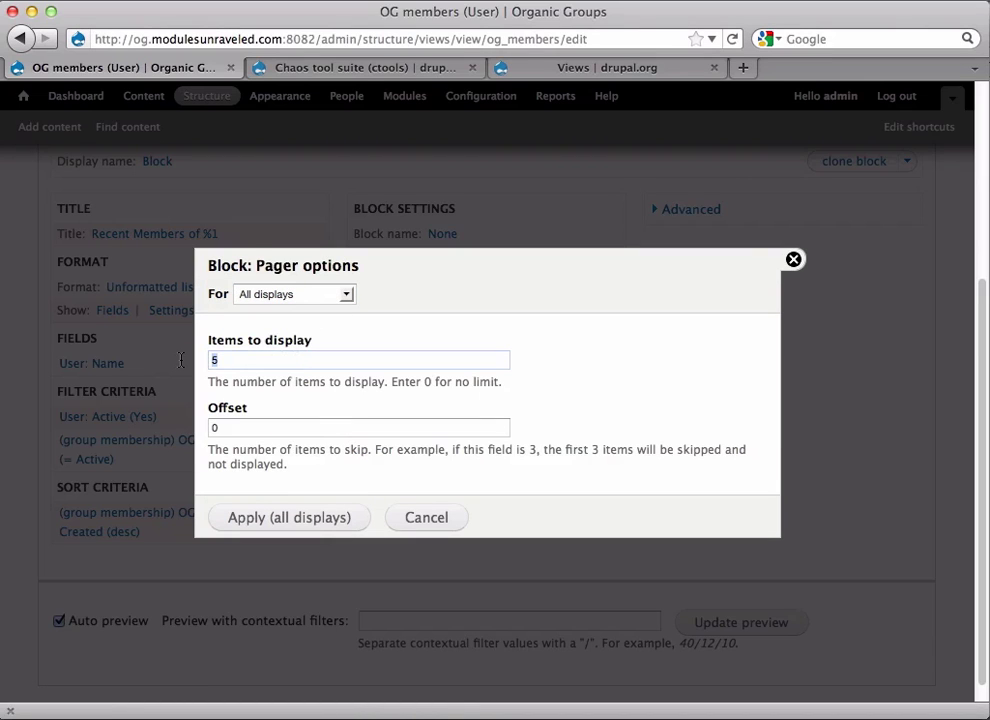
type("10")
left_click(316, 517)
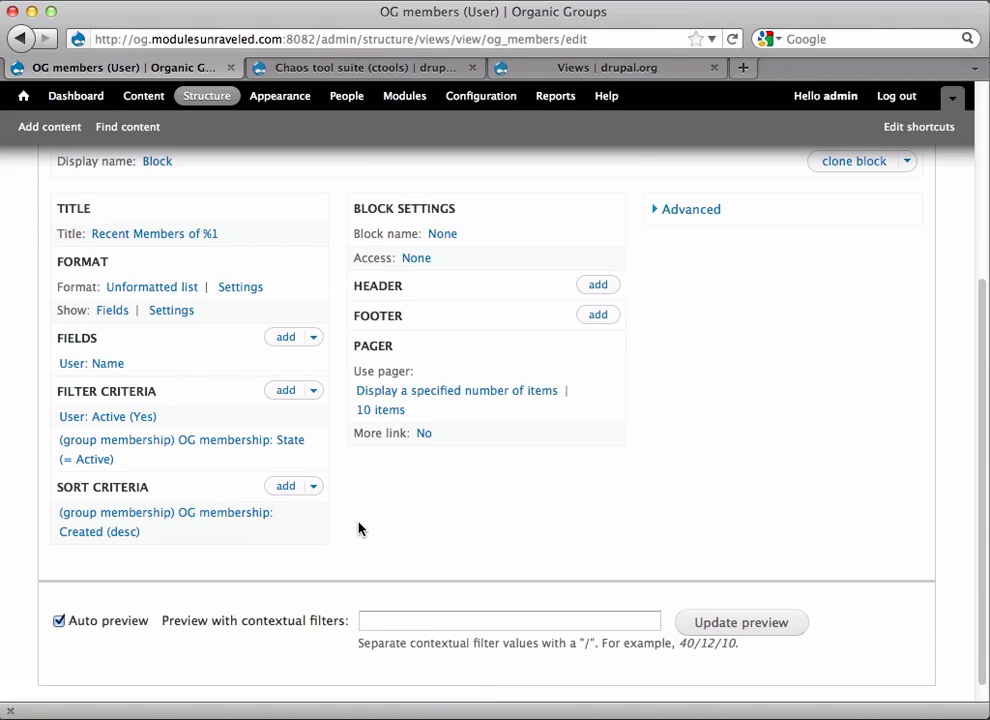
Save the OG members view permanently
scroll(358, 528, "up", 5)
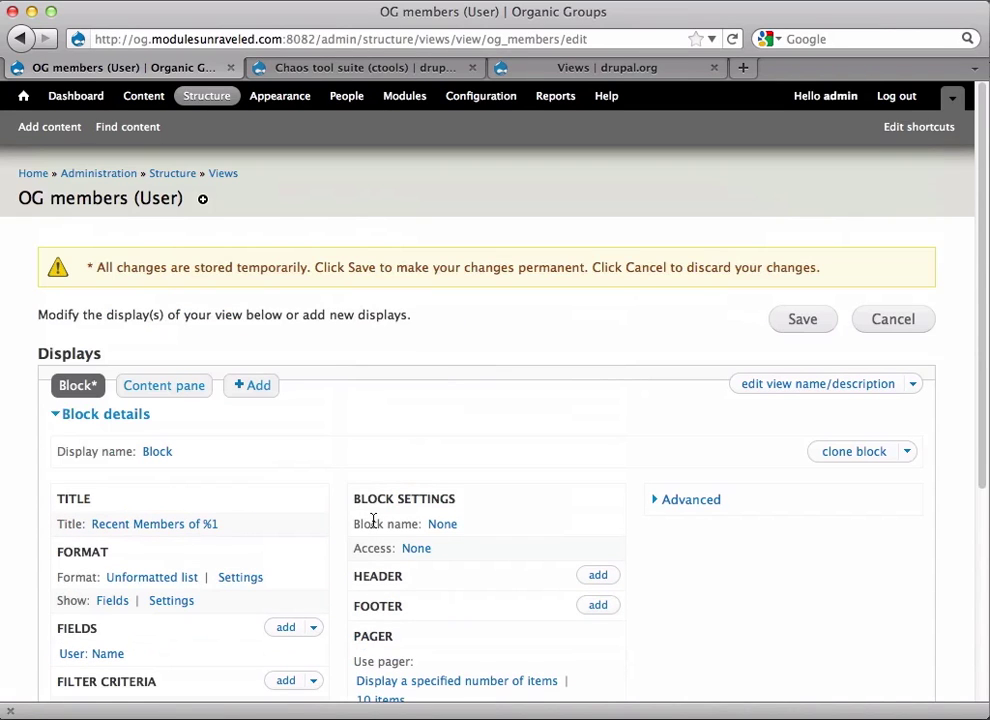
left_click(817, 322)
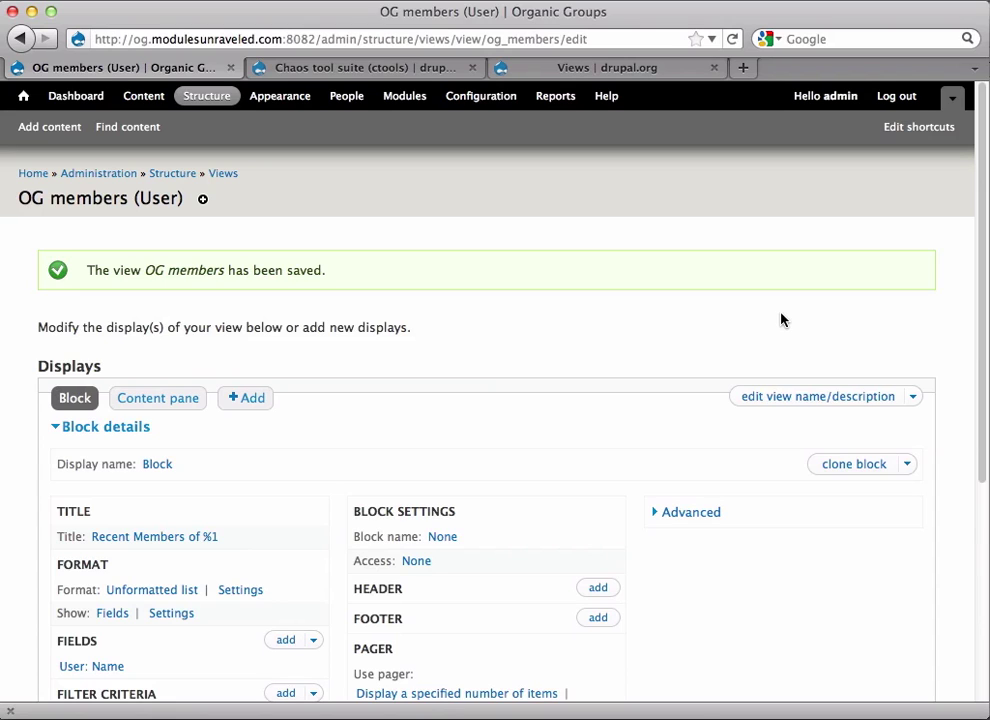
left_click(210, 105)
left_click(86, 493)
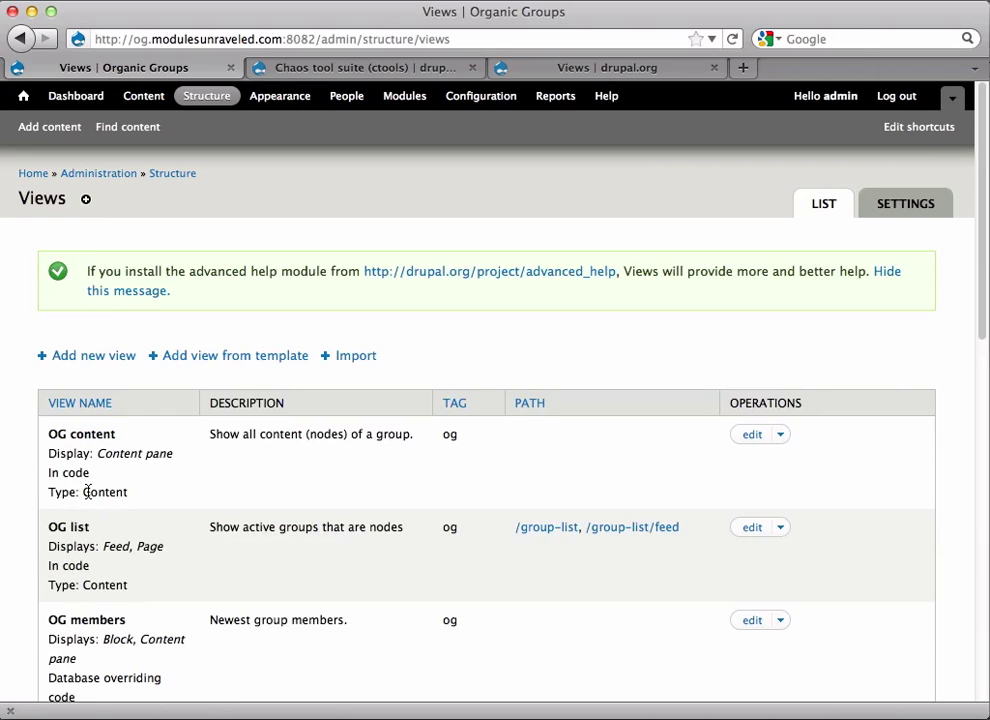
left_click(752, 533)
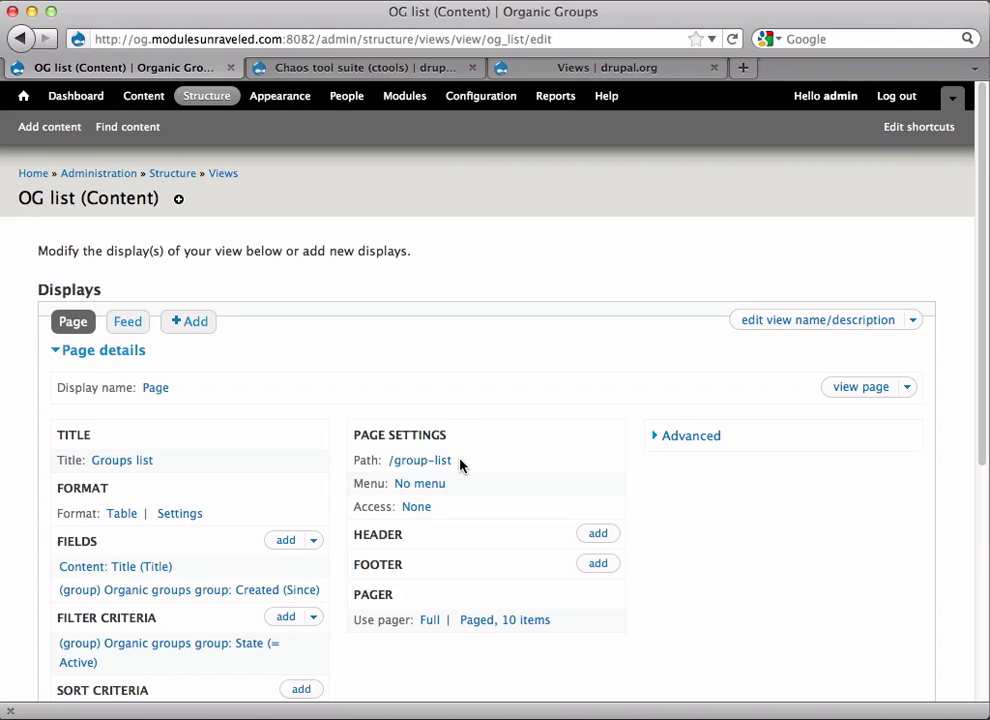
left_click(336, 39)
left_click(336, 39)
left_click_drag(321, 39, 614, 40)
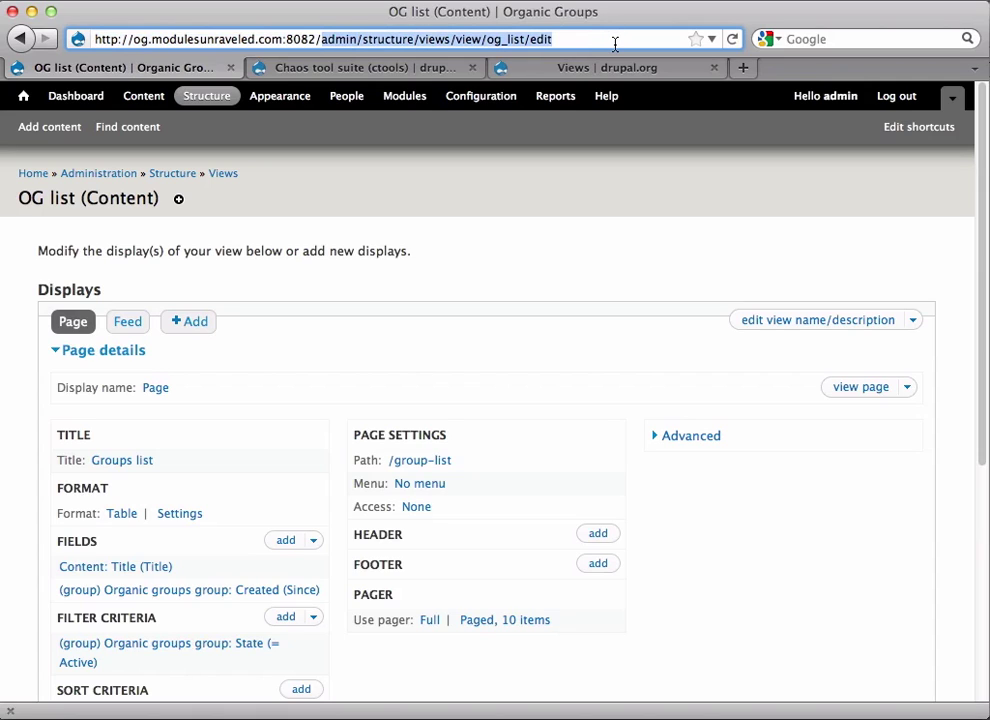
type("group")
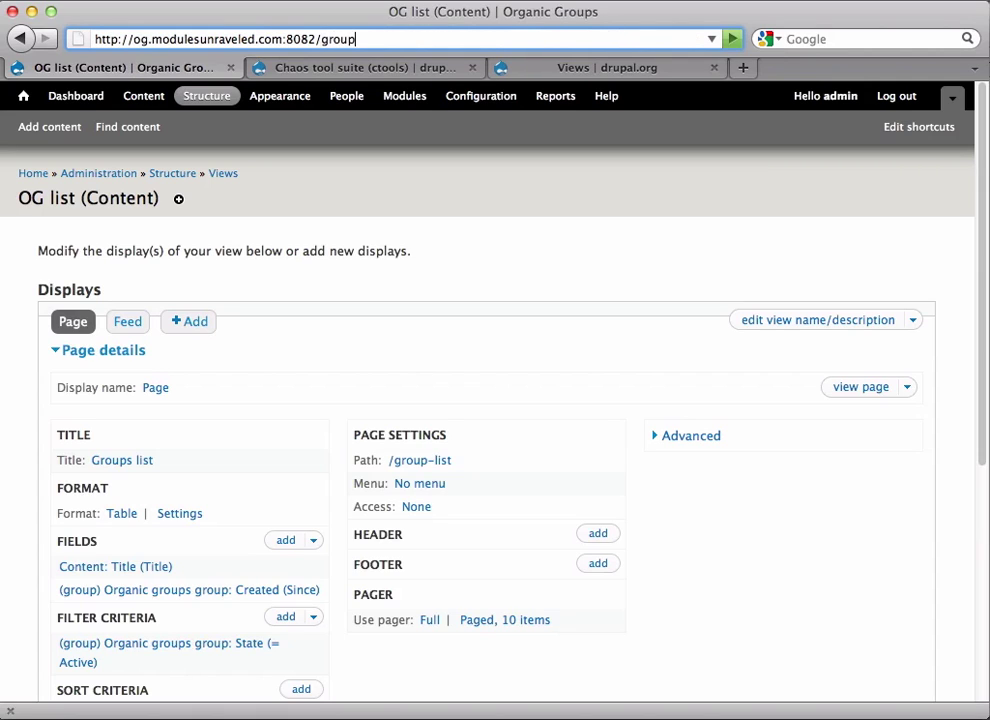
type("-list")
key("Return")
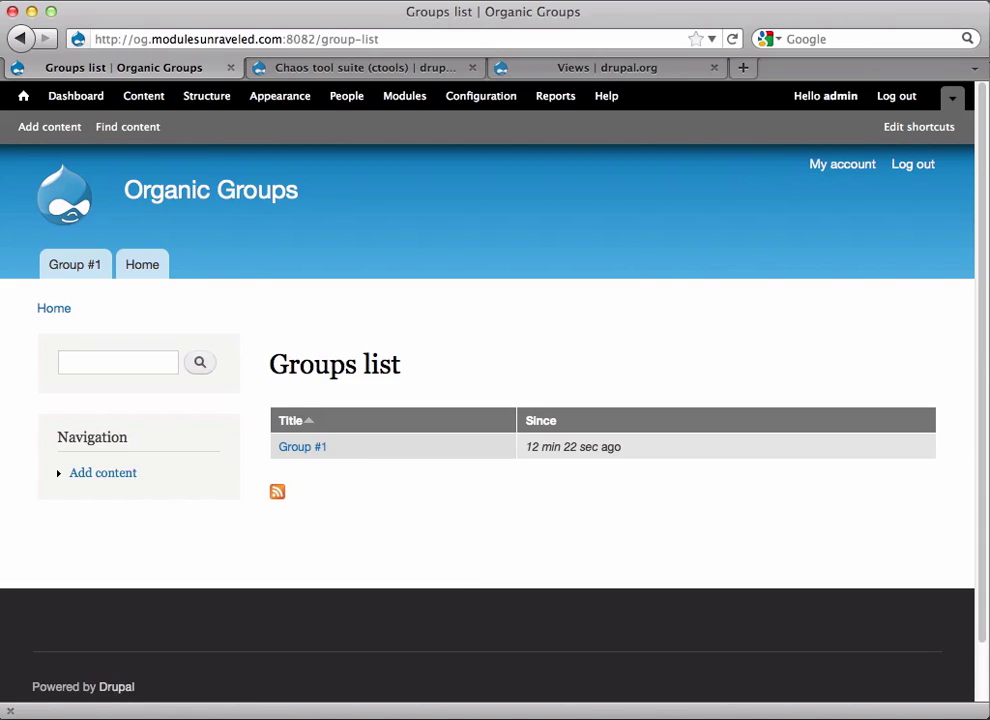
Give the OG list page display a normal Main menu entry titled 'All groups' and save the view
left_click(20, 38)
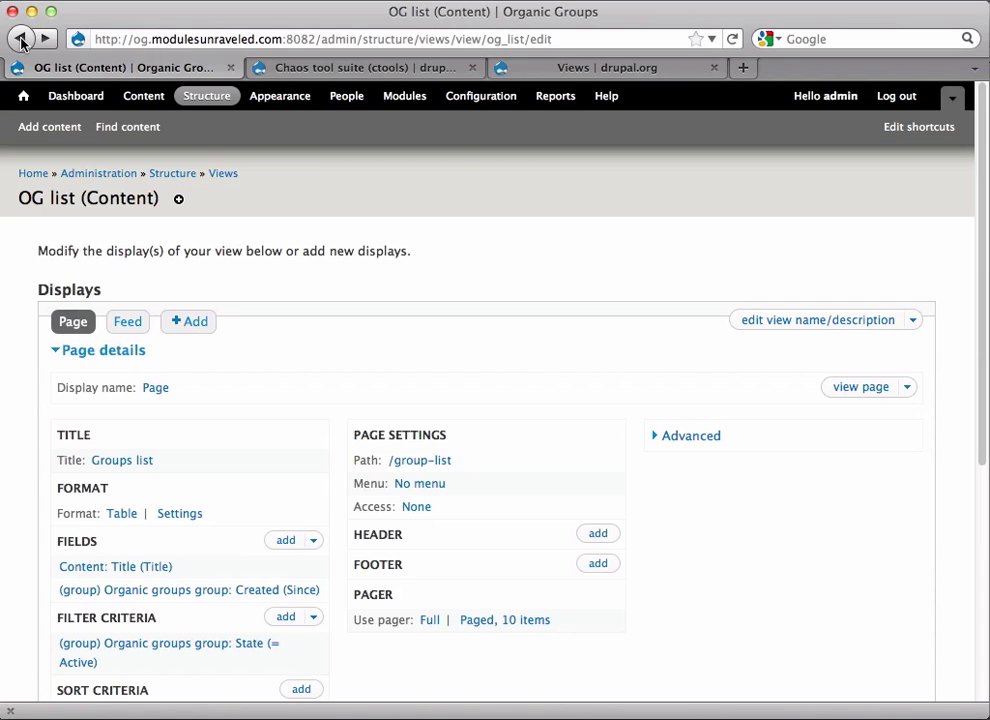
left_click(417, 485)
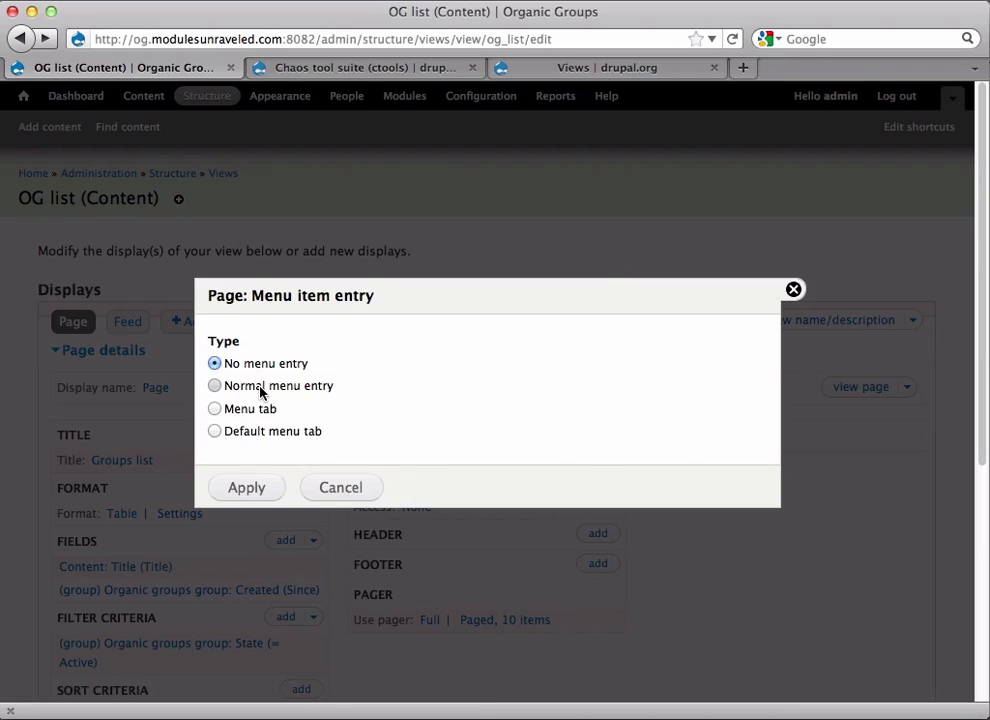
left_click(262, 387)
left_click(453, 362)
type("Al")
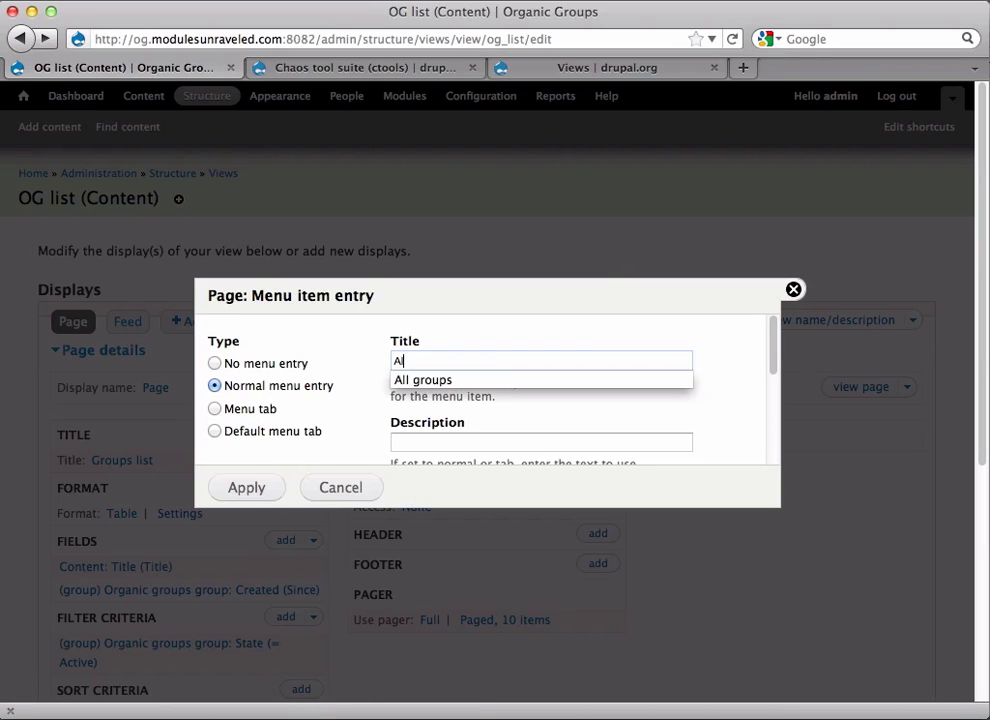
type("l groups")
key("Tab")
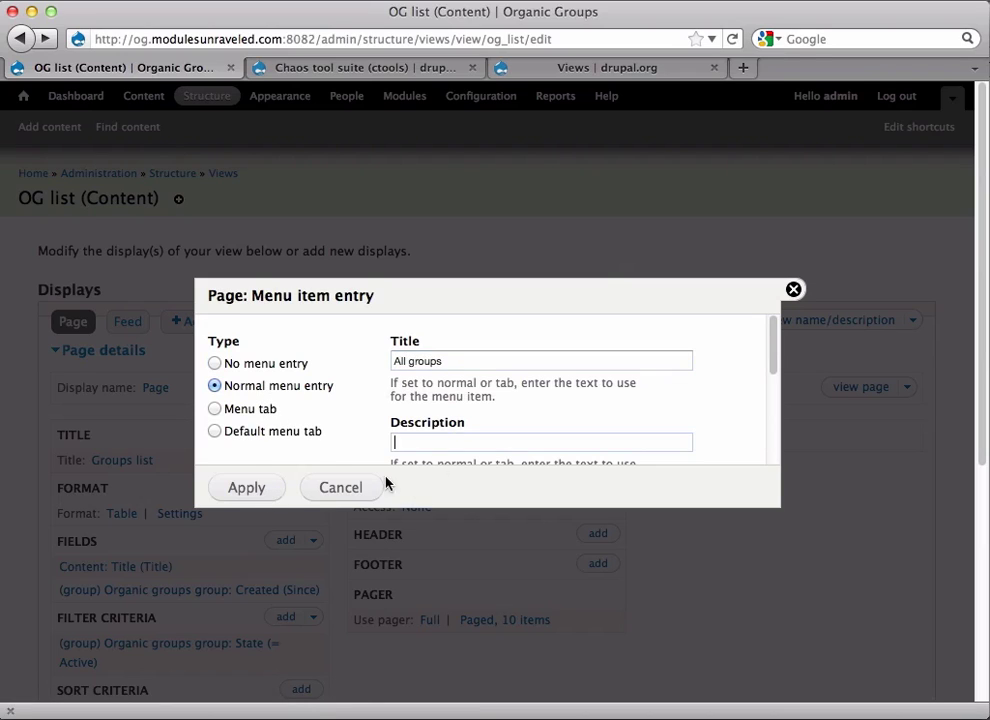
scroll(349, 440, "down", 5)
left_click(431, 375)
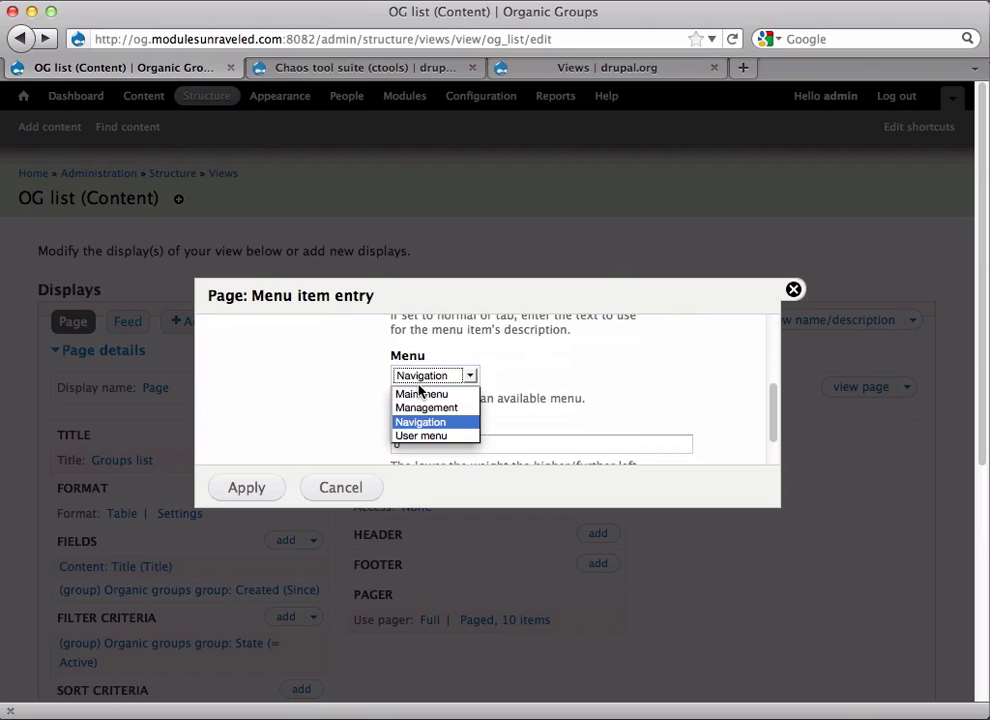
left_click(430, 396)
left_click(249, 490)
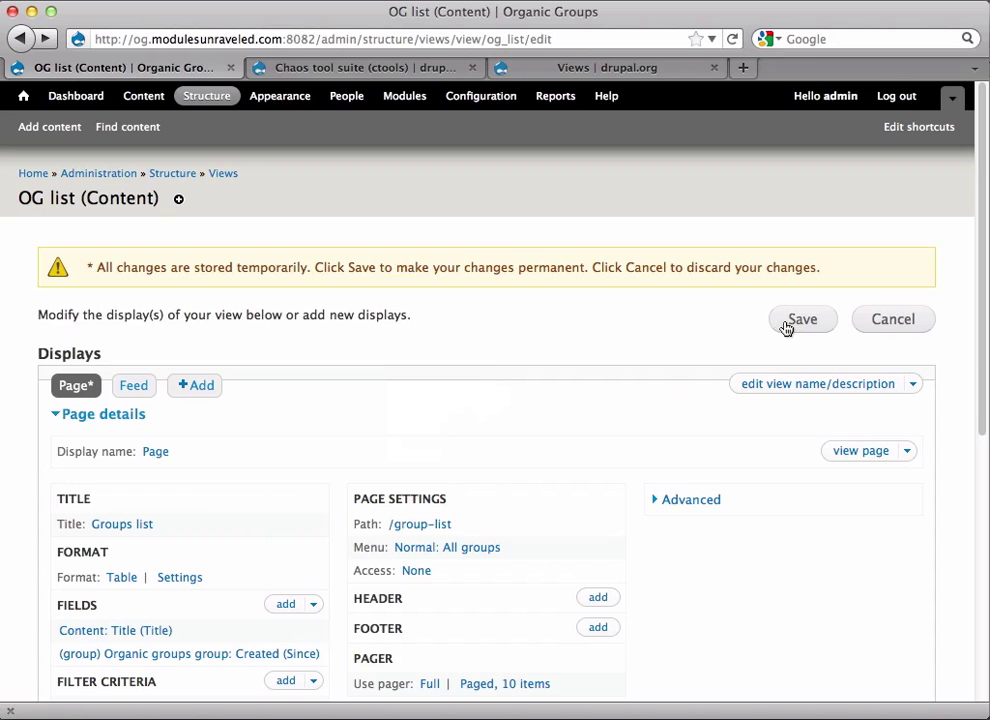
left_click(787, 327)
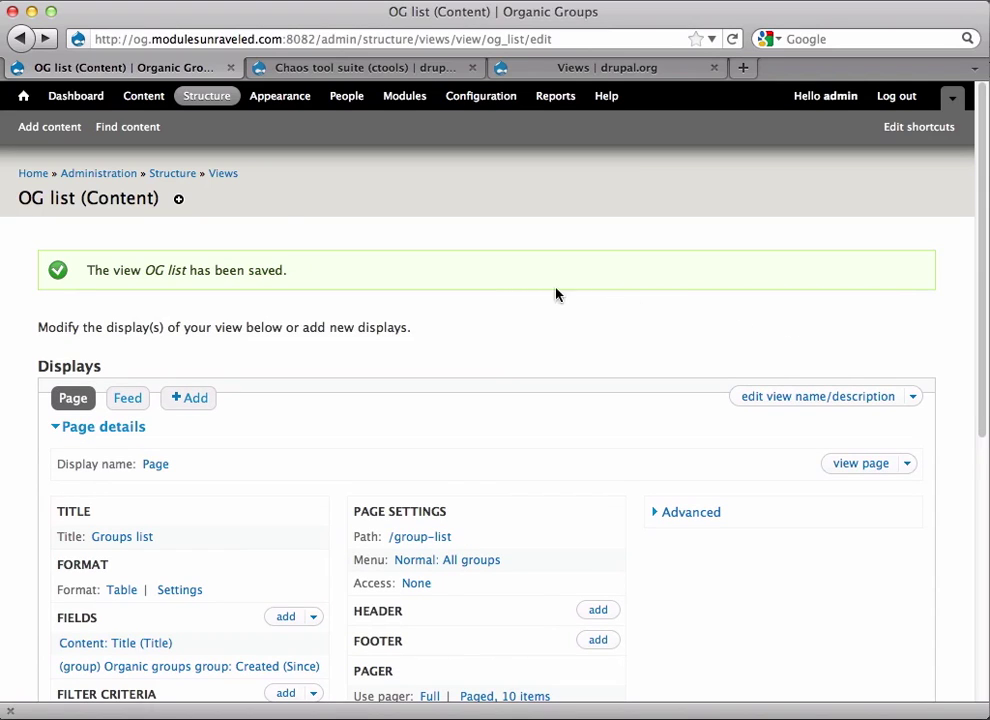
Open the OG User groups view for editing from the Views list
left_click(210, 101)
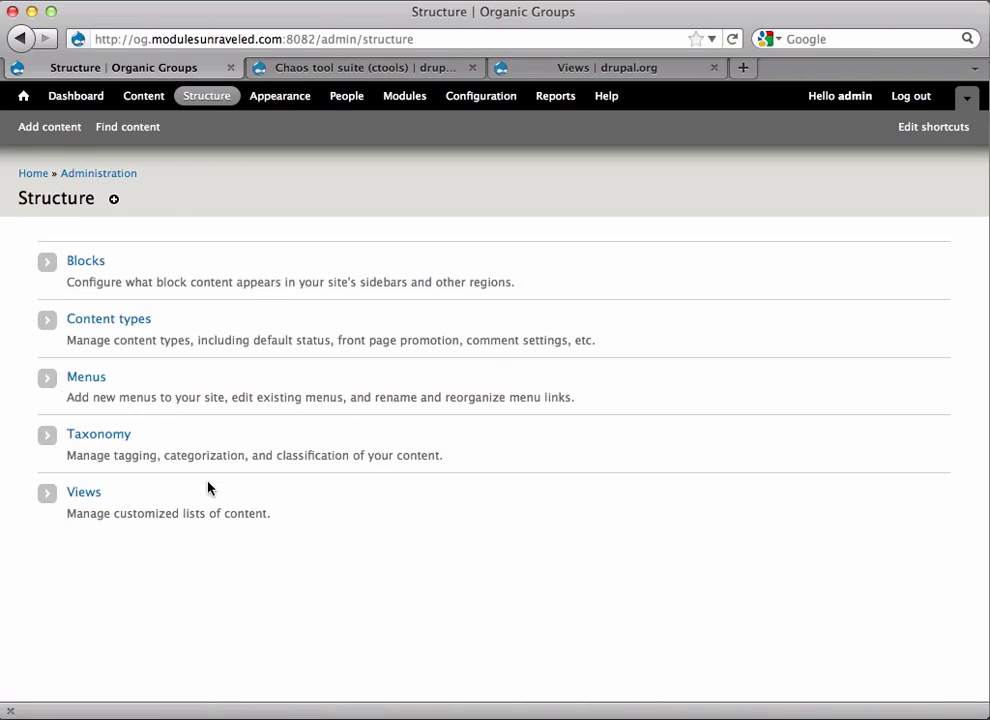
left_click(91, 500)
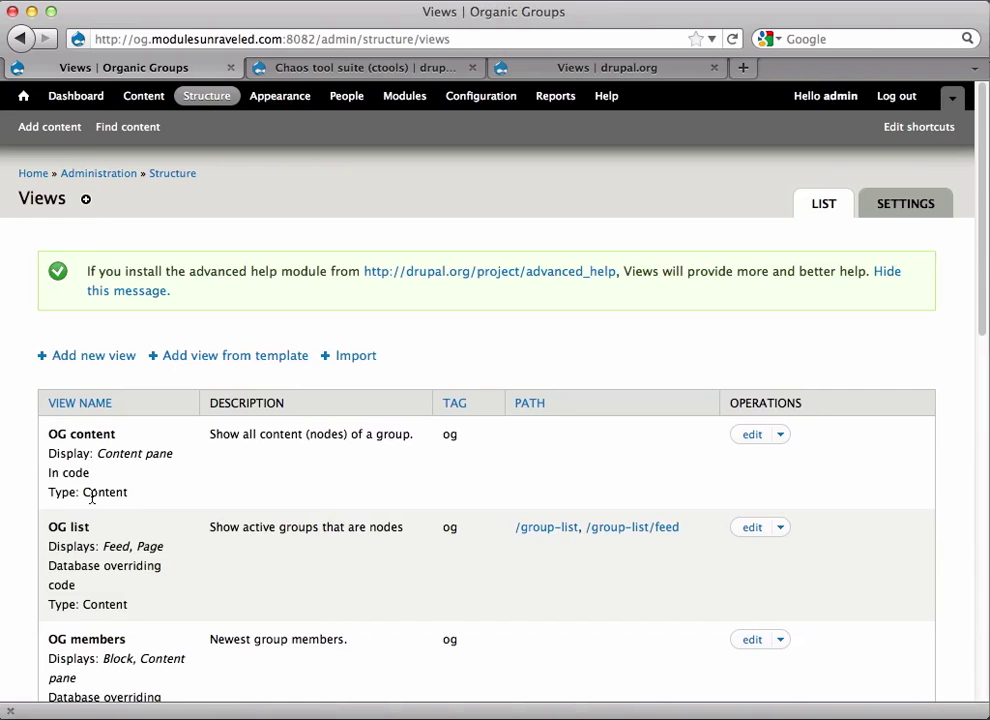
scroll(91, 497, "down", 5)
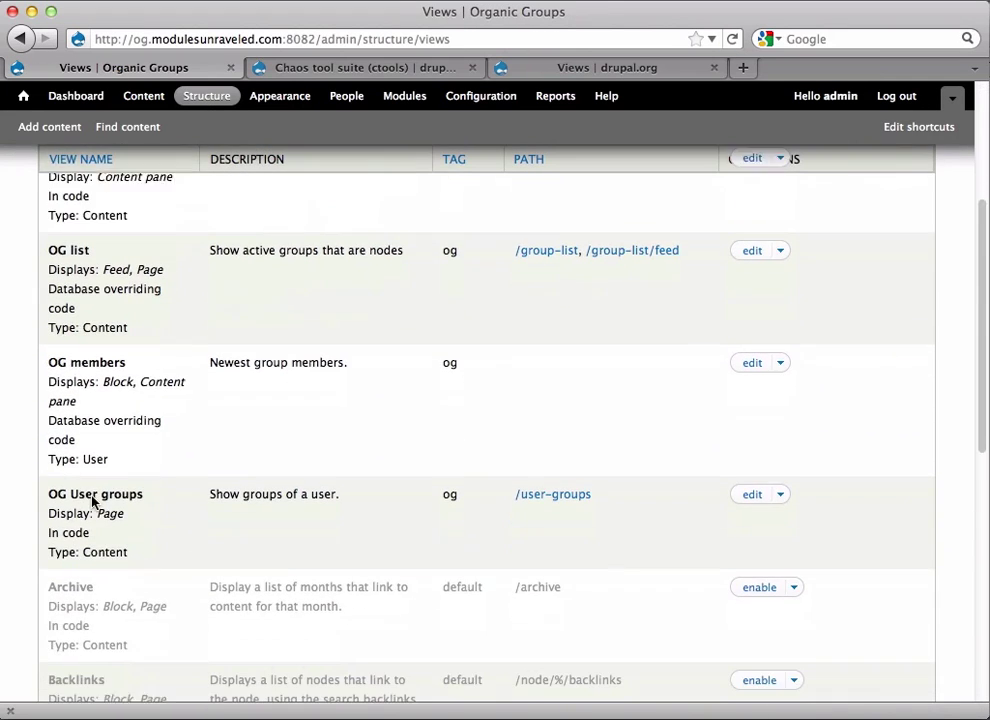
left_click(760, 481)
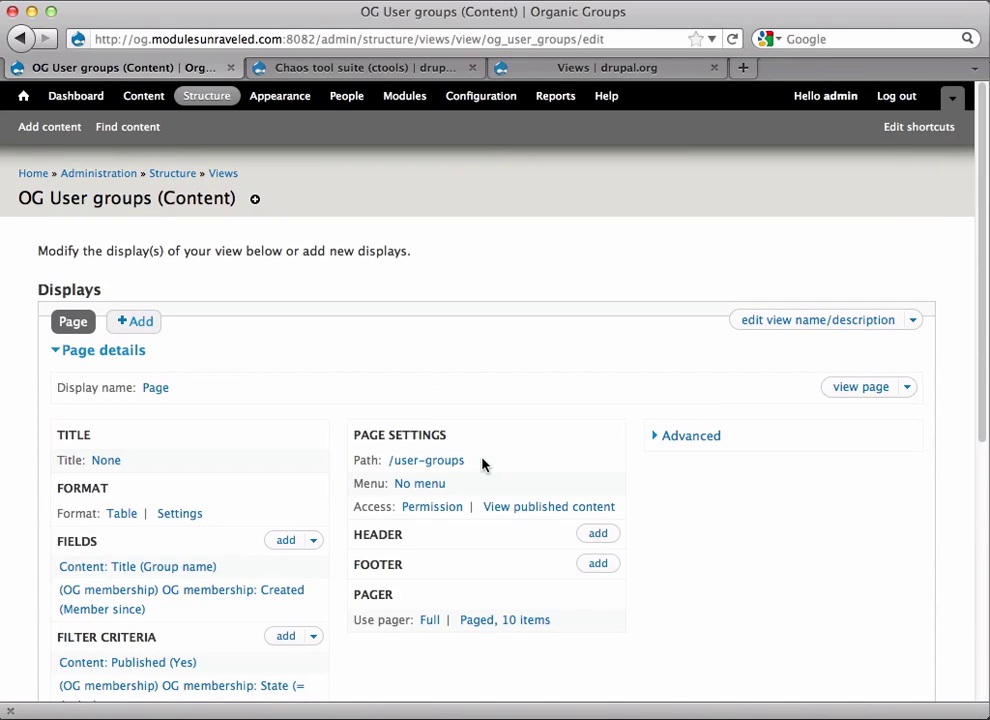
left_click_drag(357, 39, 638, 38)
type("user-groups")
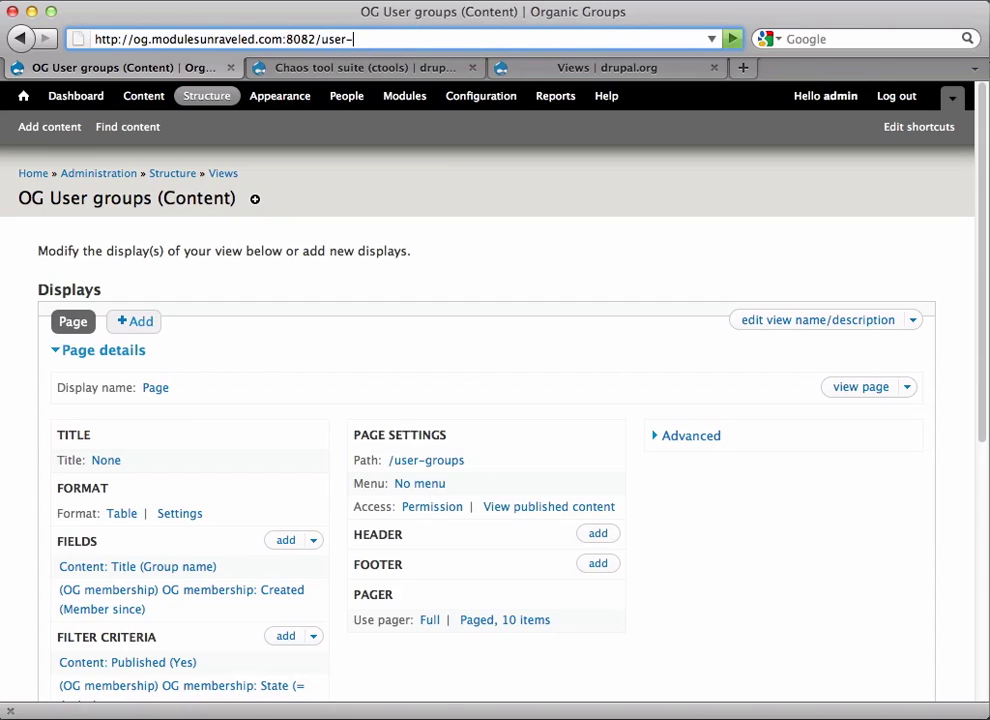
key("Return")
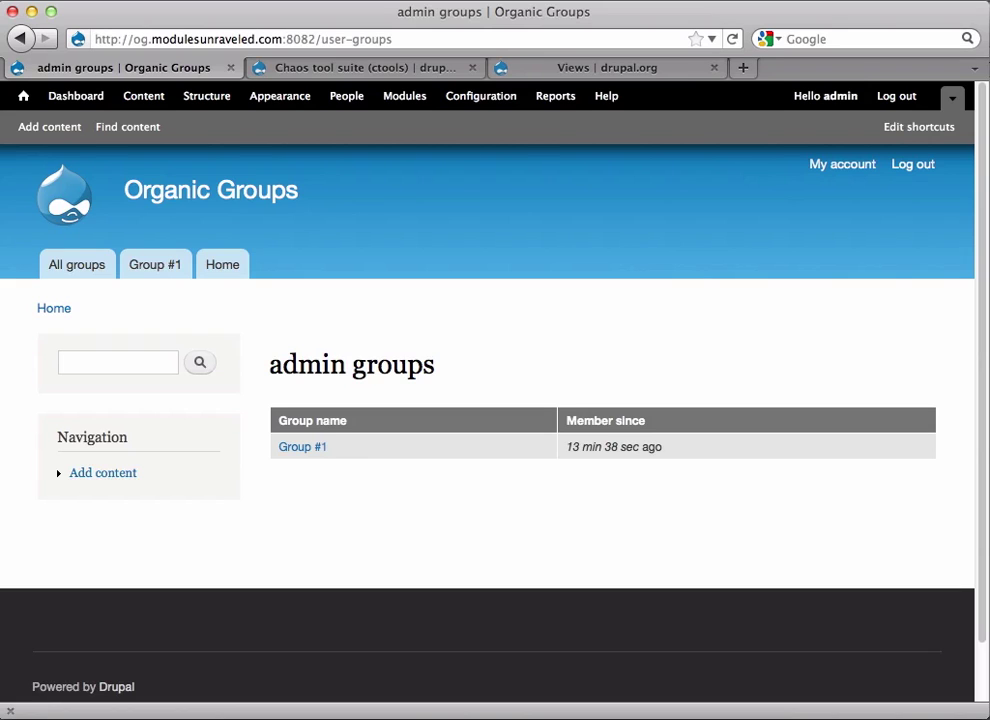
left_click(20, 39)
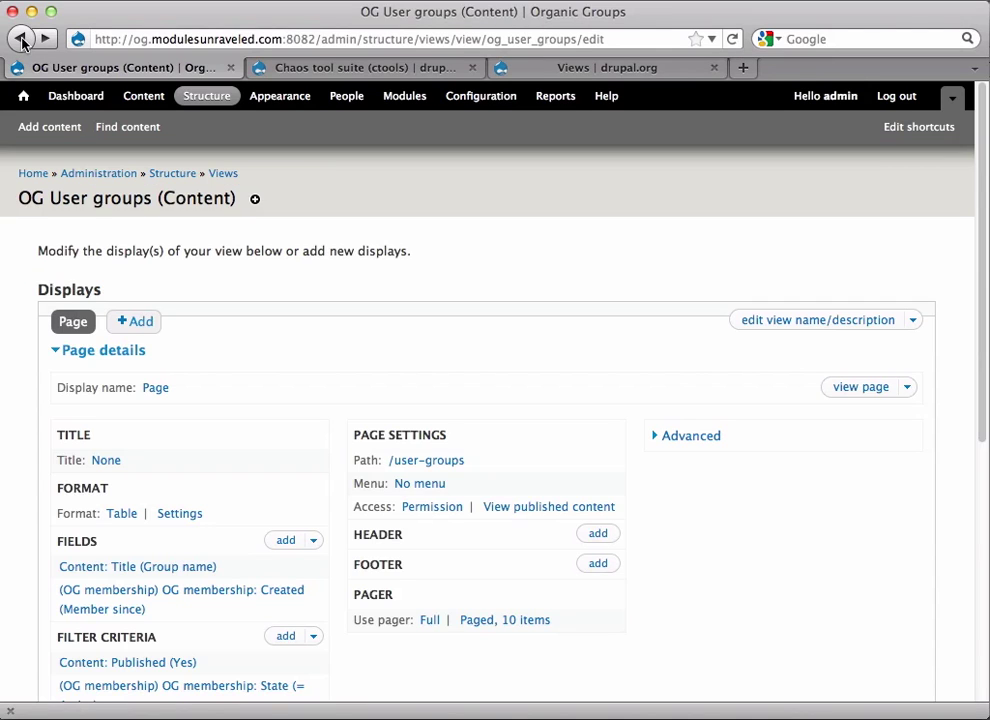
Give the OG User groups page a normal Main menu entry titled 'My Groups' and save the view
left_click(420, 483)
left_click(249, 387)
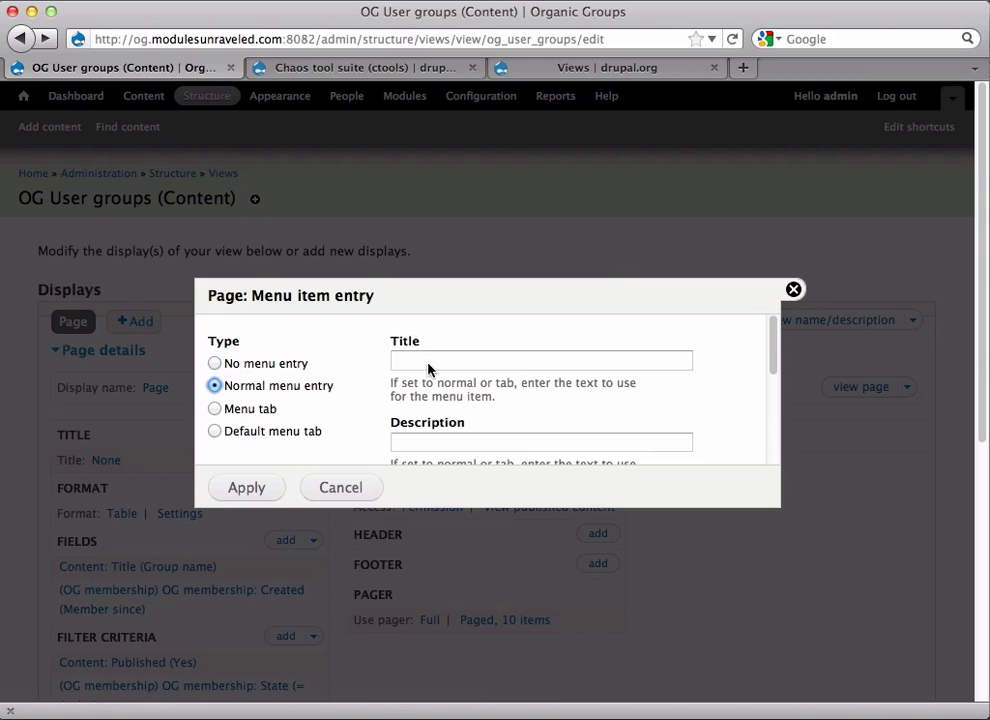
left_click(456, 361)
type("My Groups")
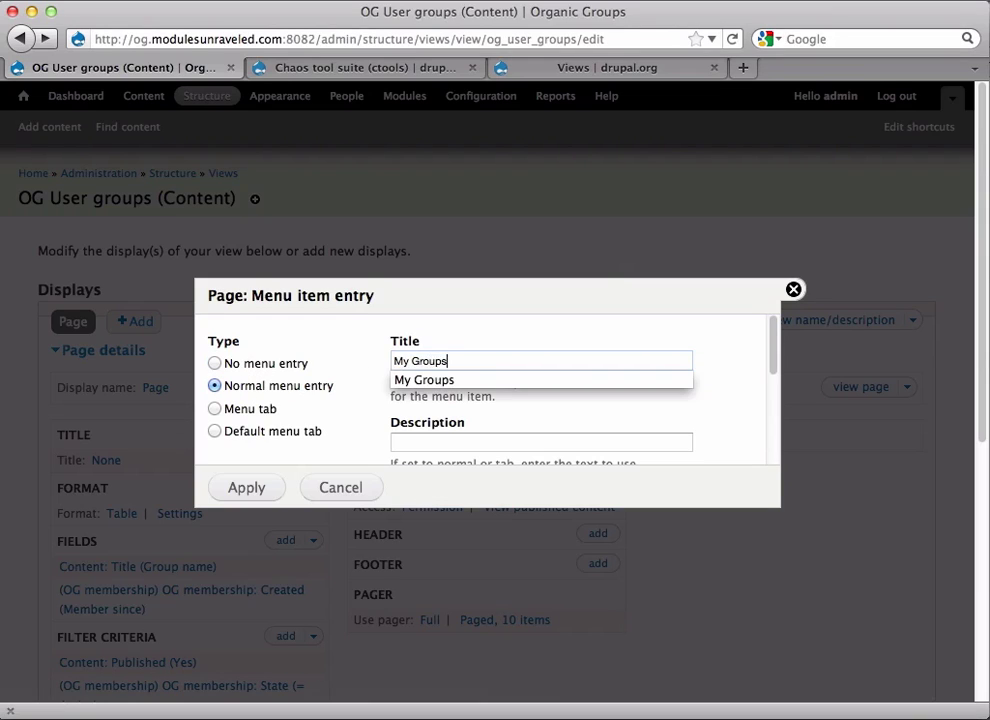
key("Tab")
key("Tab")
key("Up")
key("Up")
left_click(256, 490)
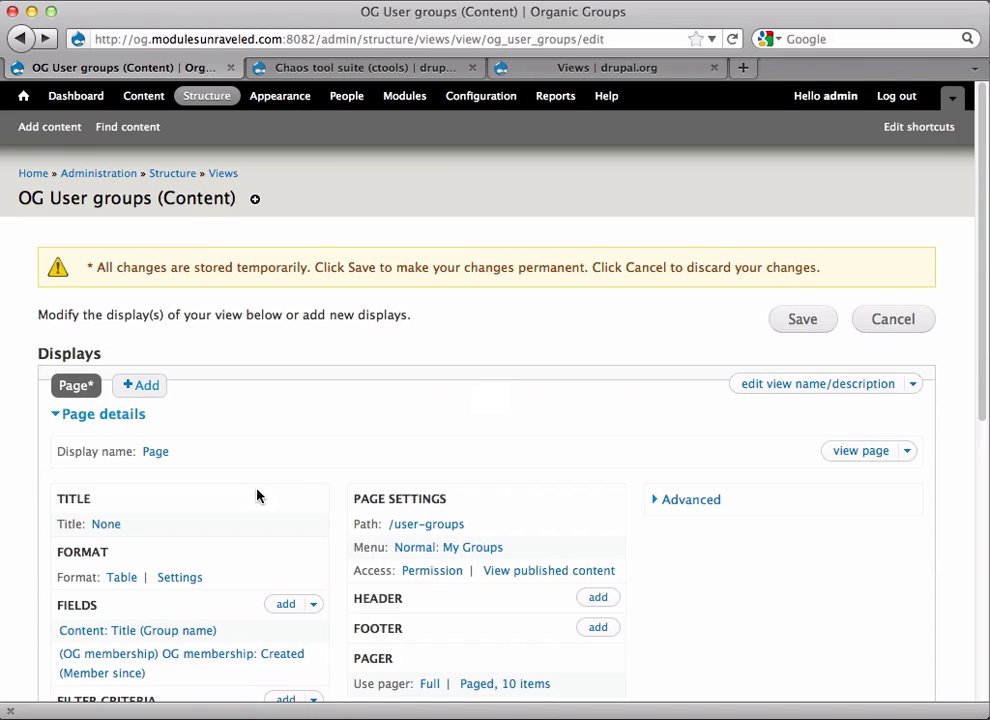
left_click(802, 328)
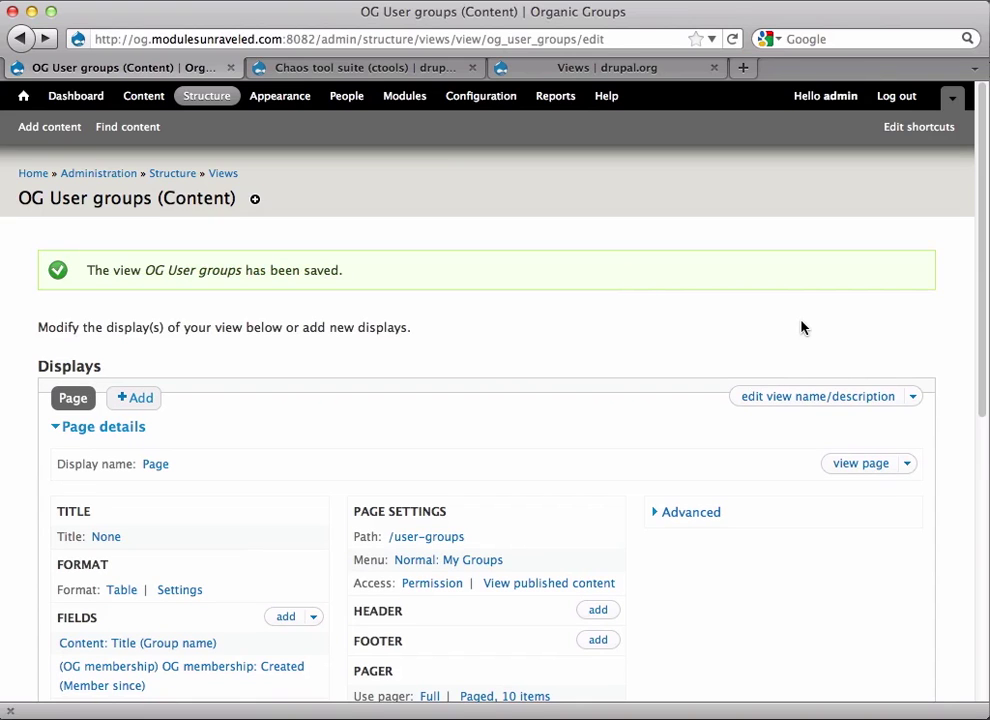
From the home page, visit the new All groups and My Groups main-menu pages
left_click(23, 95)
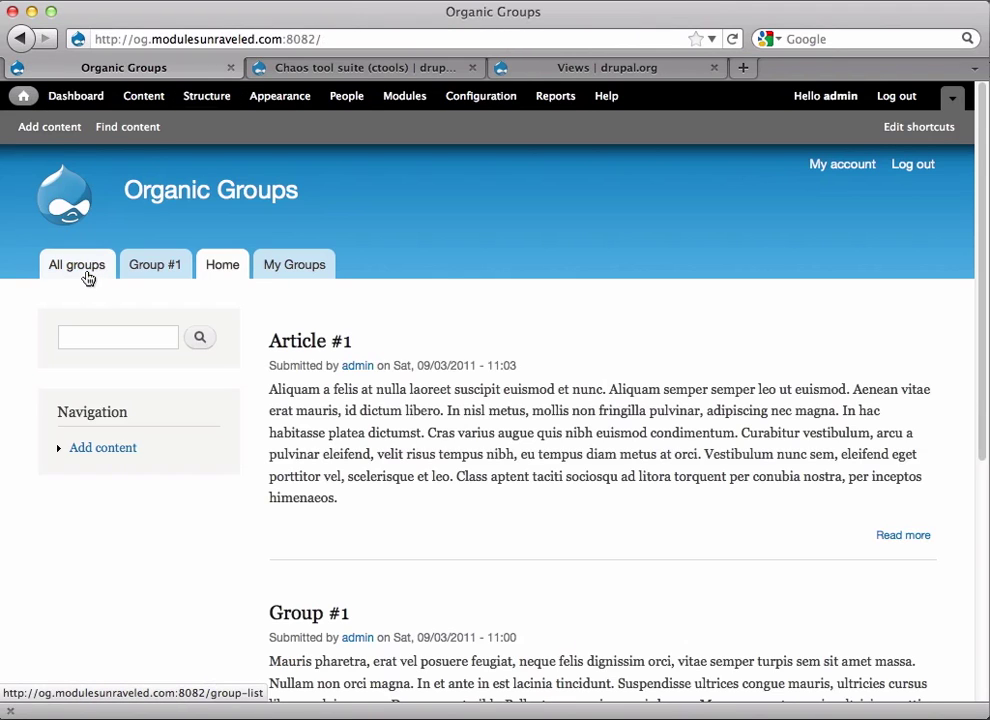
left_click(85, 278)
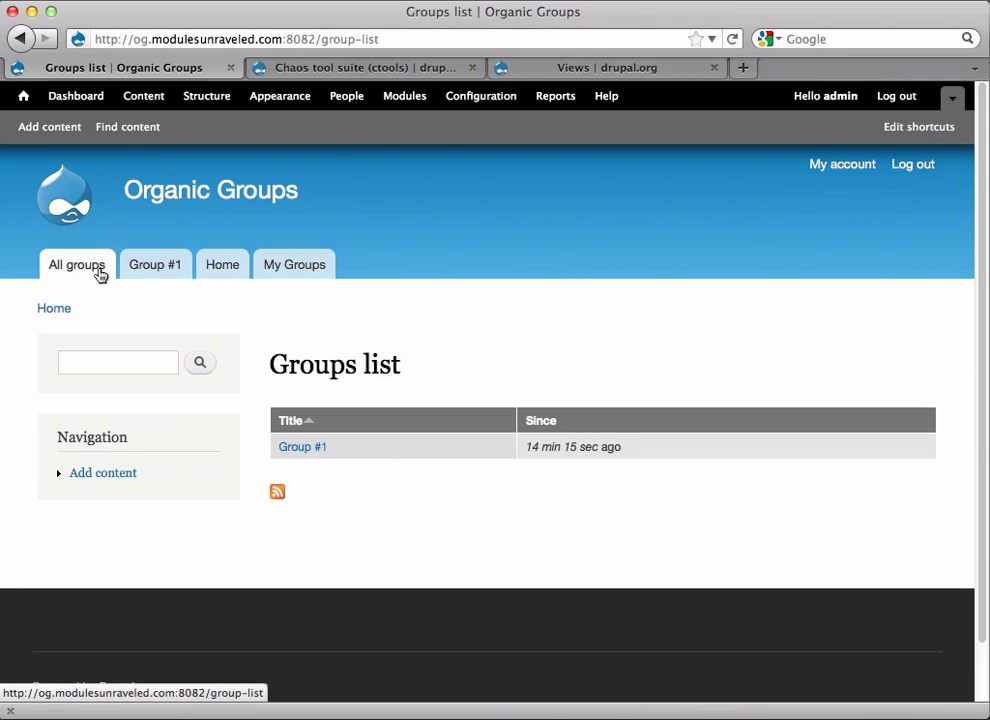
left_click(287, 267)
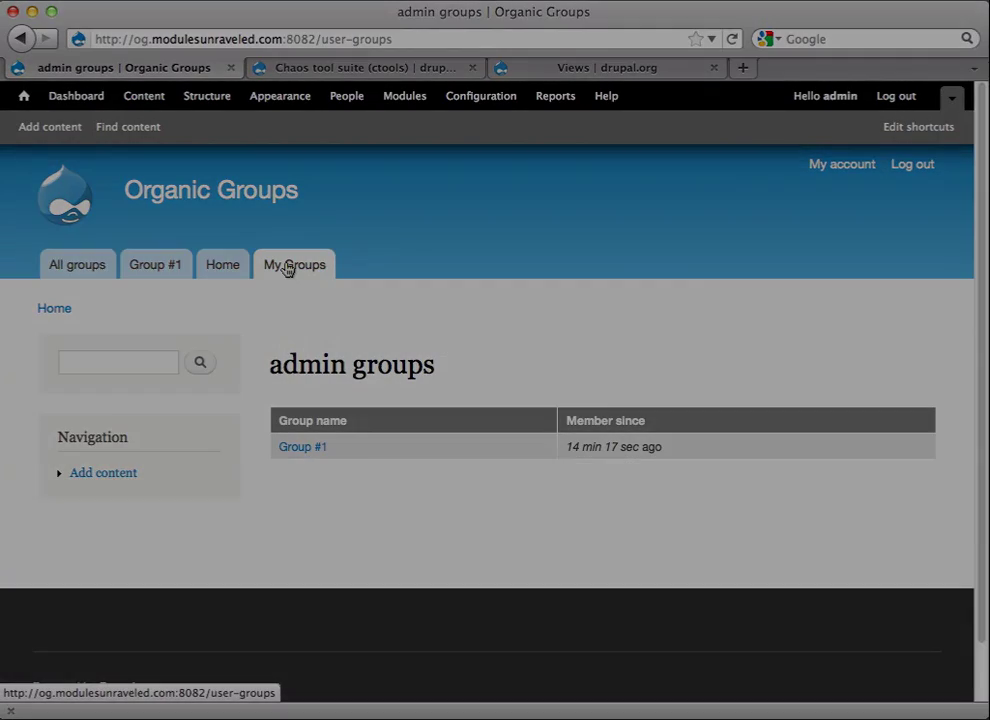